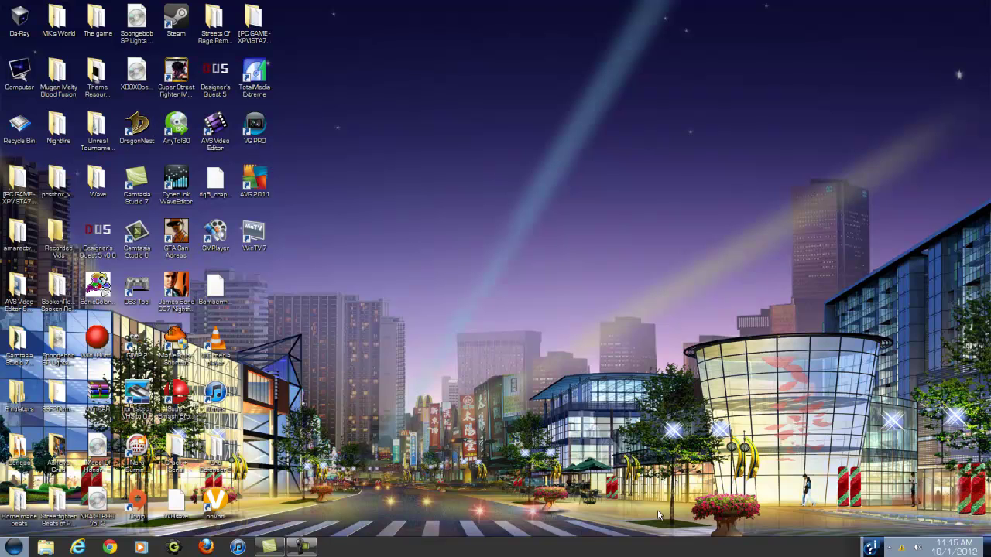
{"action": "left_click", "coordinate": [110, 547]}
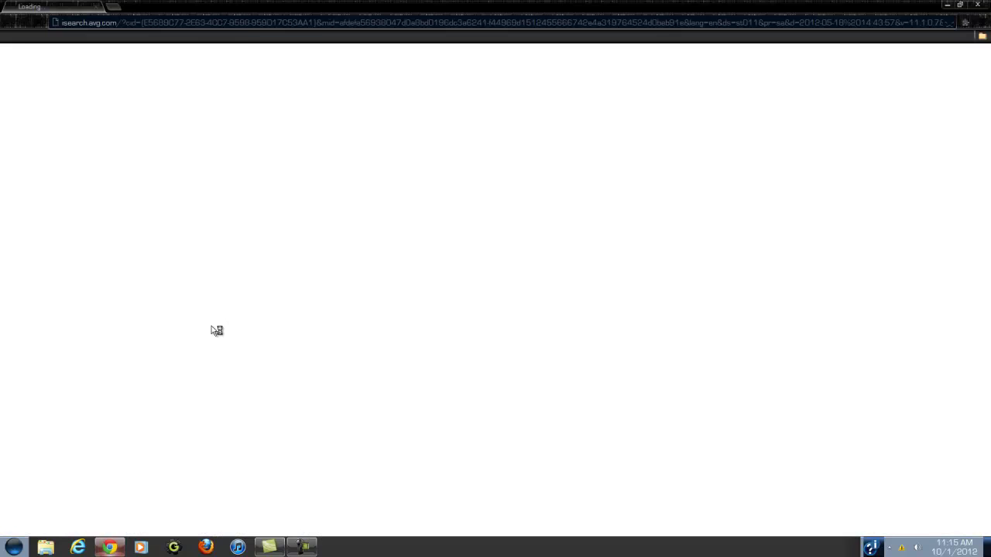
{"action": "left_click", "coordinate": [316, 22]}
{"action": "type", "text": "www."}
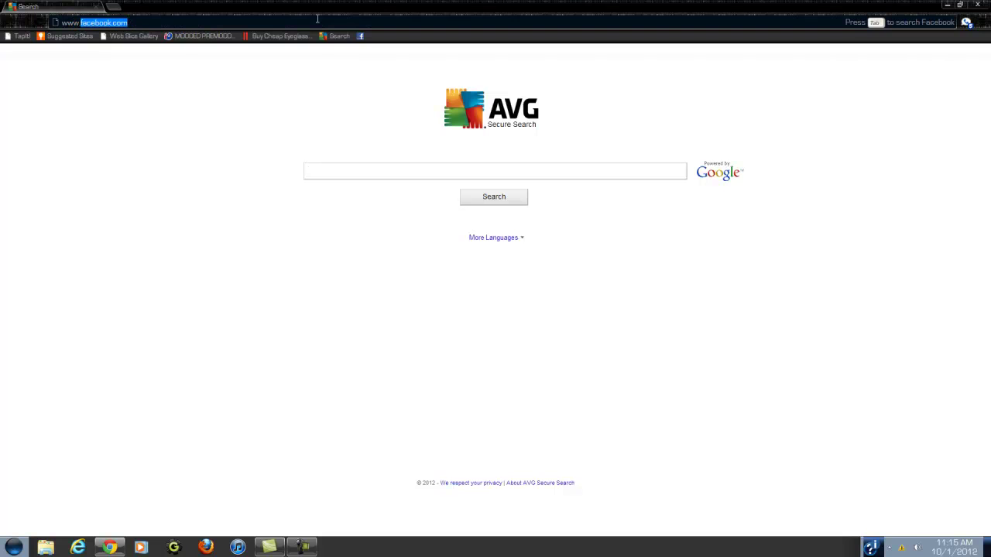
{"action": "type", "text": "google.com"}
{"action": "key", "text": "Return"}
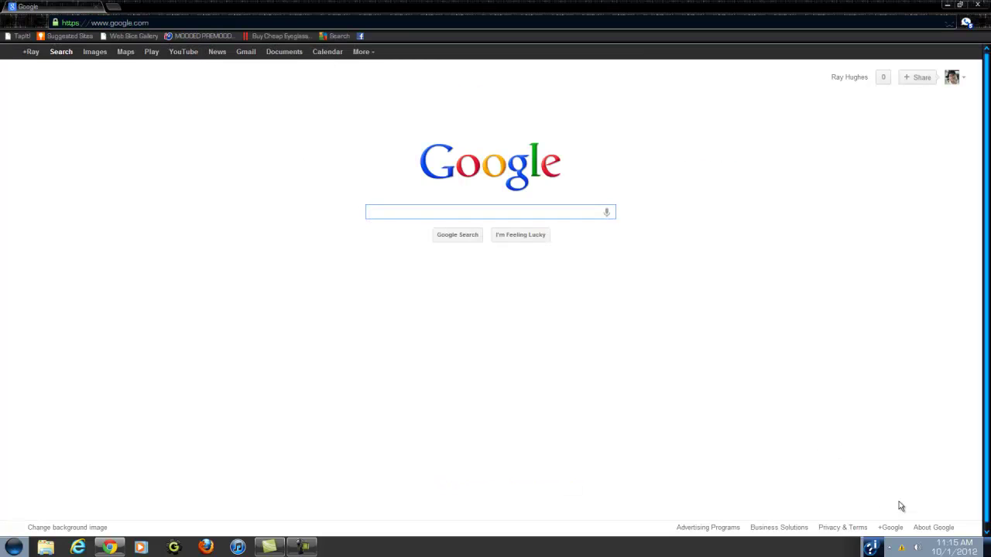
Search Google for 'hamachi download'.
{"action": "left_click", "coordinate": [413, 210]}
{"action": "type", "text": "hamachi "}
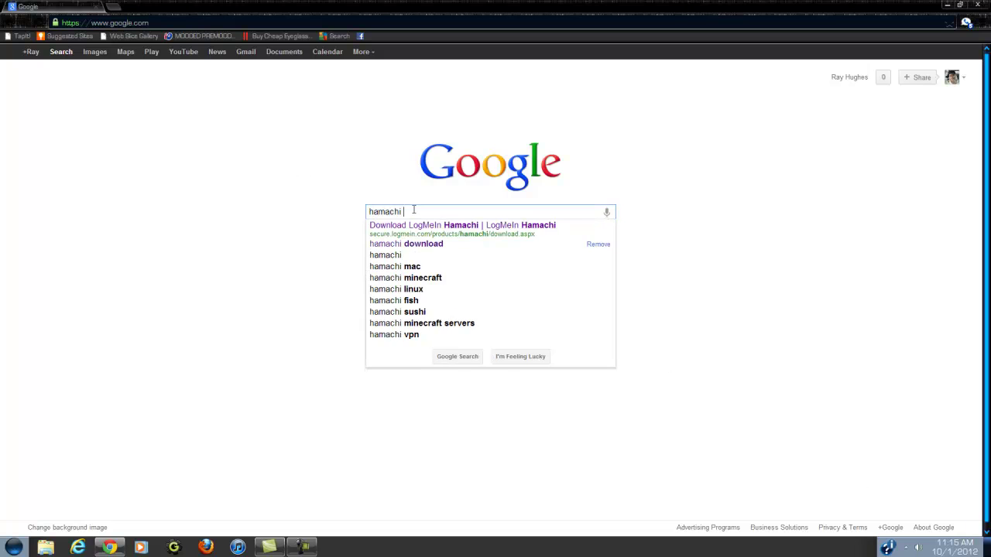
{"action": "type", "text": "download"}
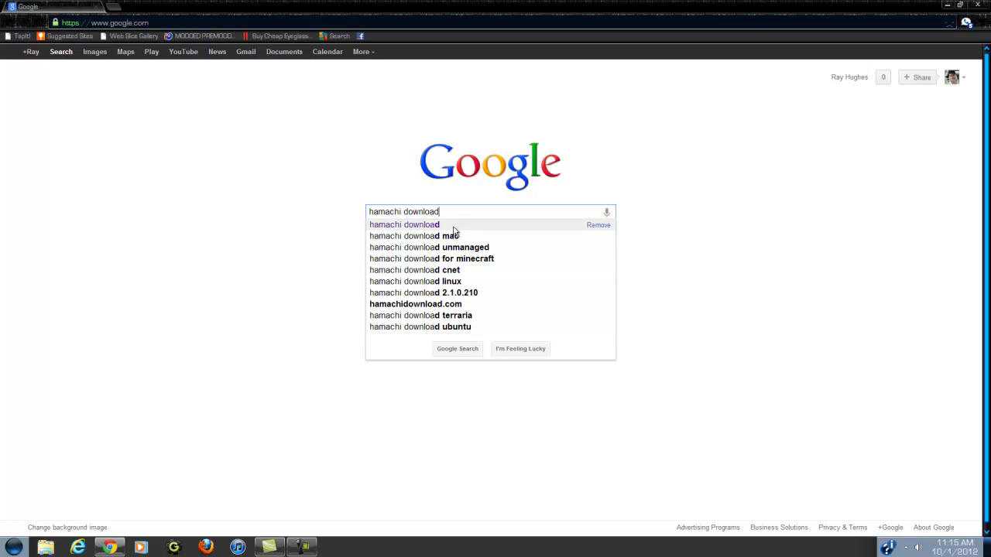
{"action": "left_click", "coordinate": [433, 226]}
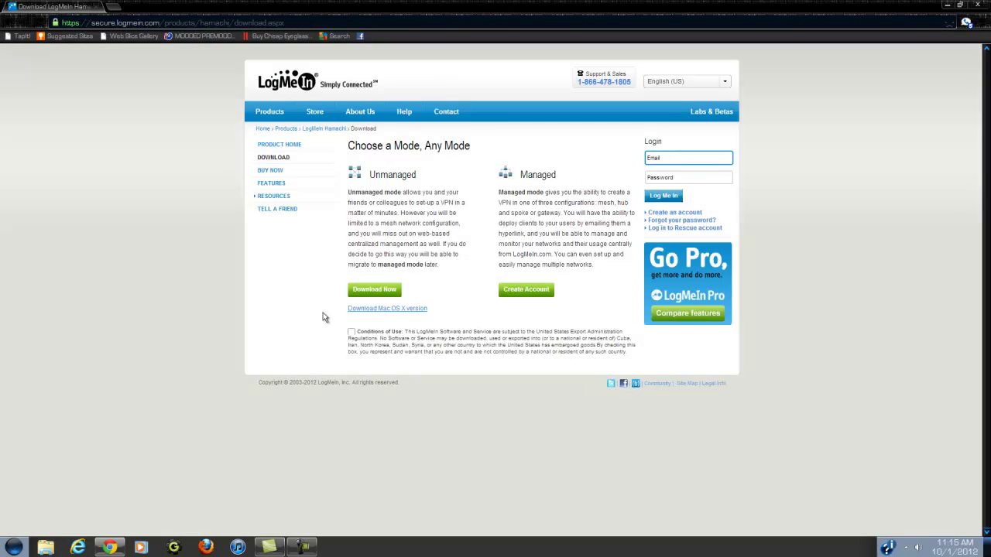
{"action": "left_click", "coordinate": [387, 293]}
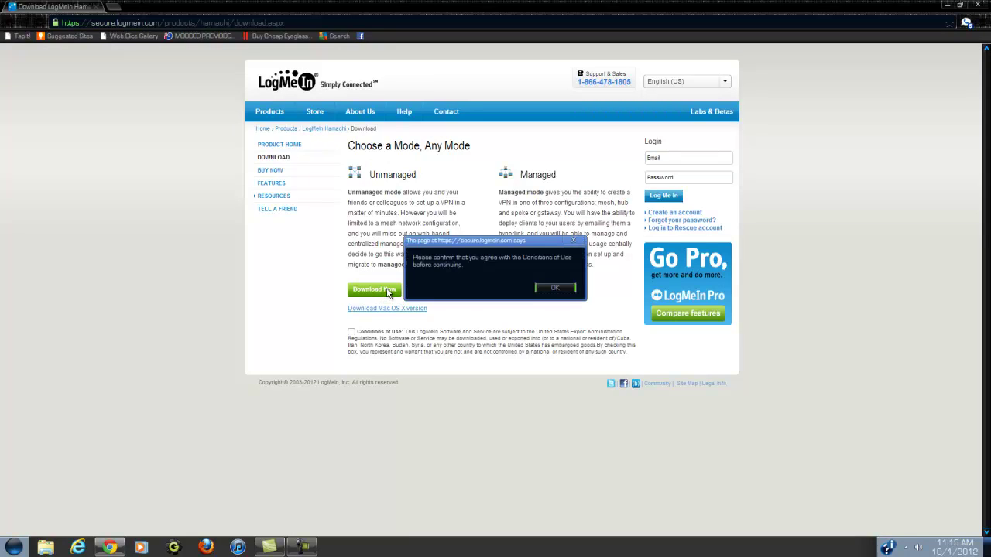
{"action": "left_click", "coordinate": [563, 291]}
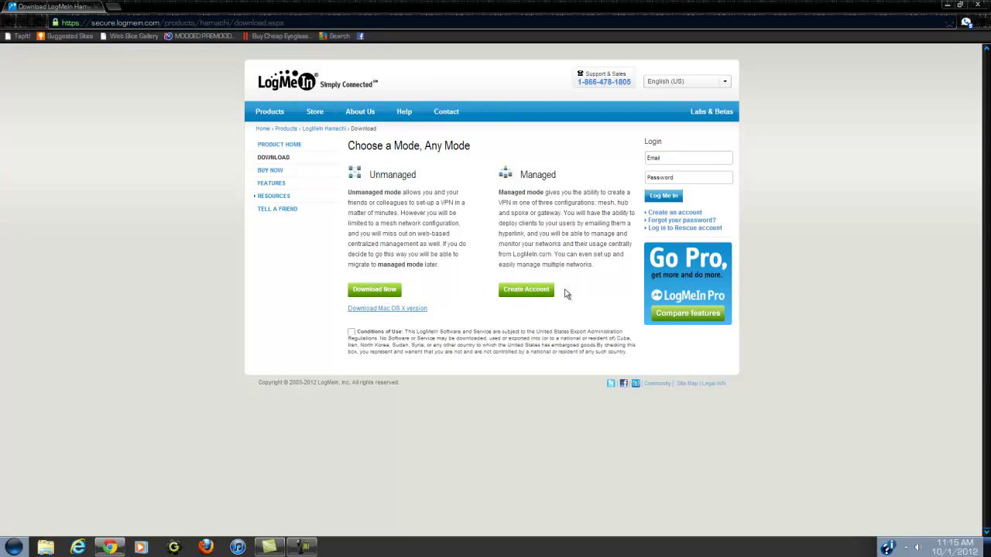
{"action": "left_click", "coordinate": [377, 291]}
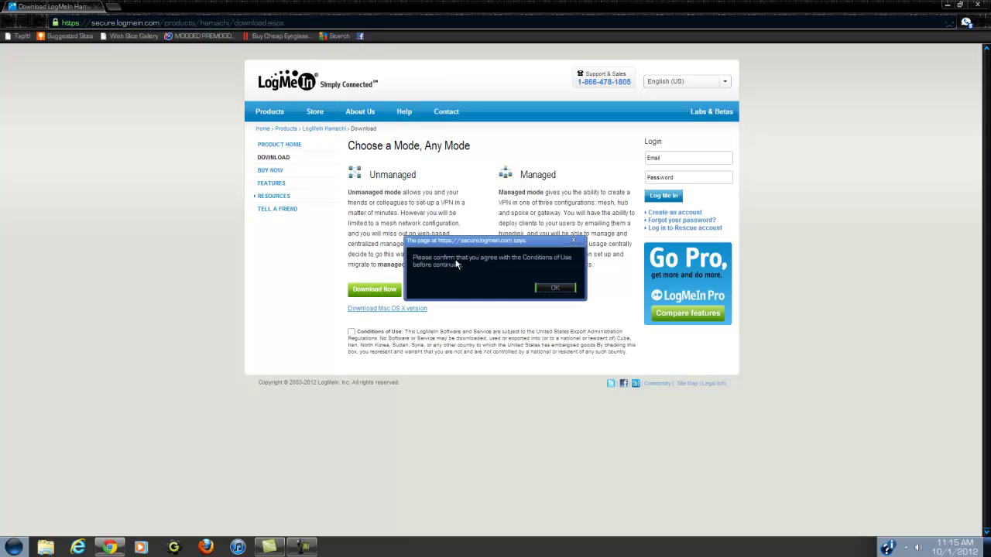
{"action": "left_click", "coordinate": [555, 287]}
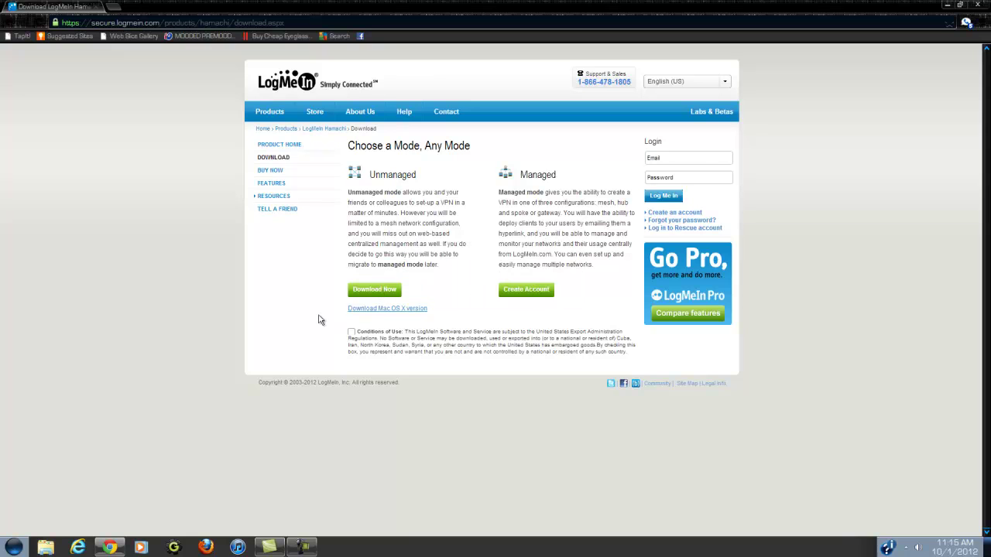
{"action": "left_click", "coordinate": [350, 332]}
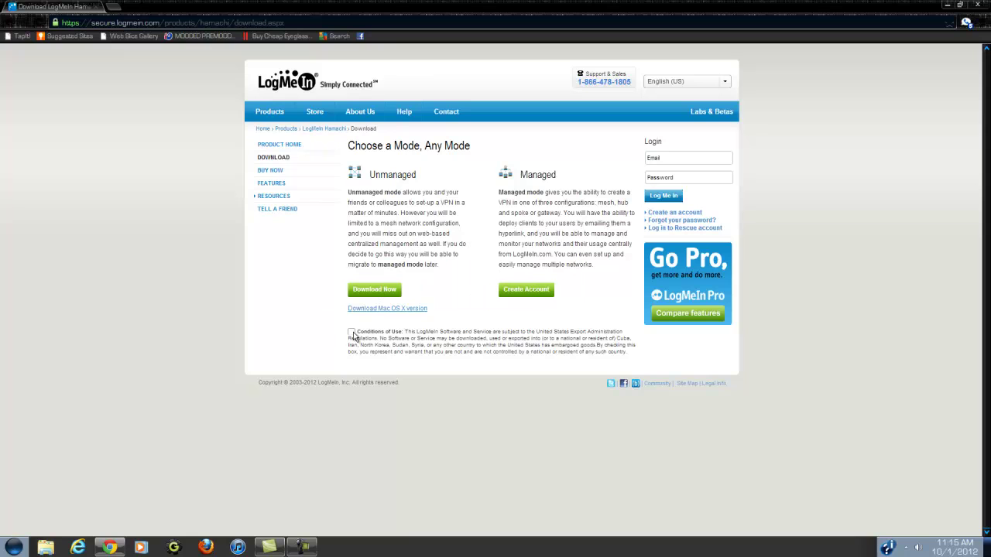
{"action": "left_click", "coordinate": [376, 291]}
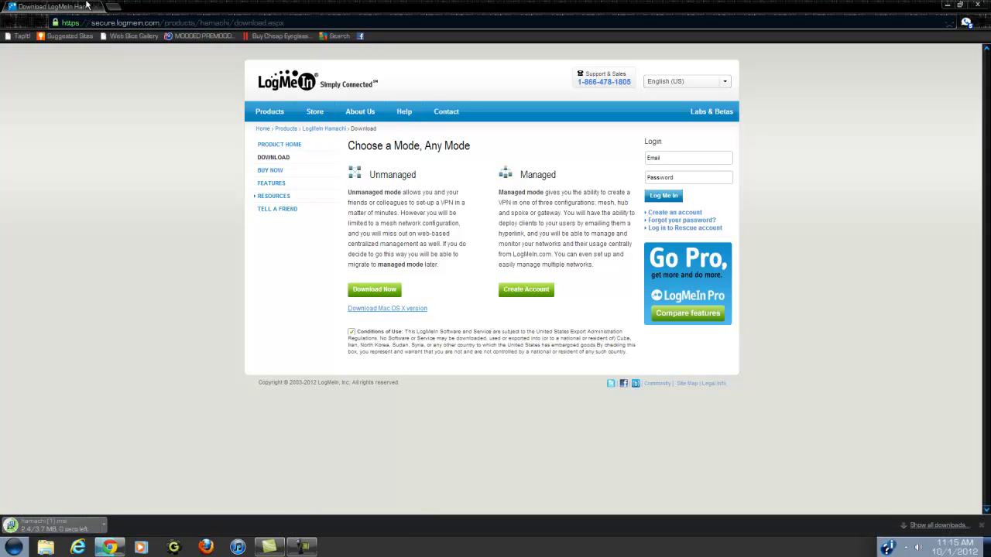
{"action": "left_click", "coordinate": [142, 23]}
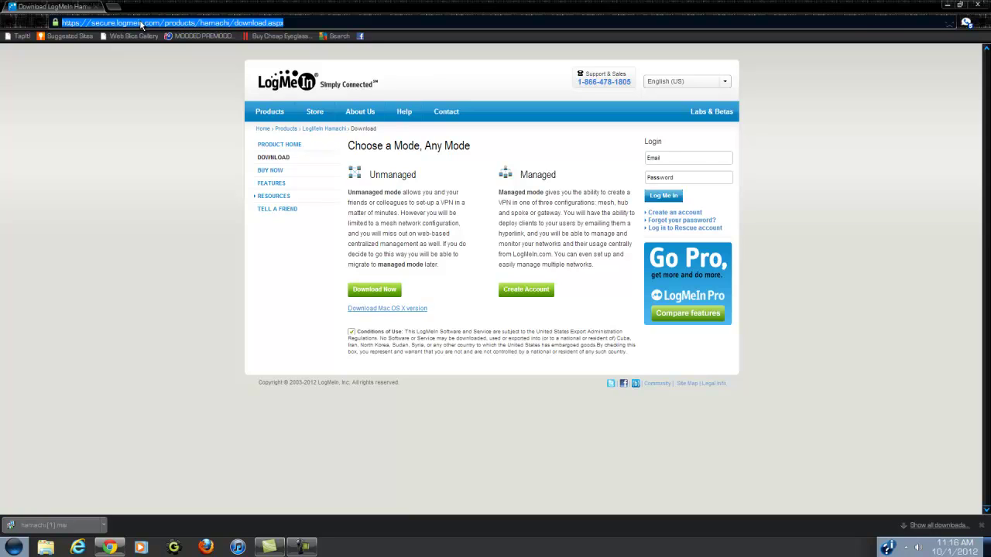
{"action": "type", "text": "www.fac"}
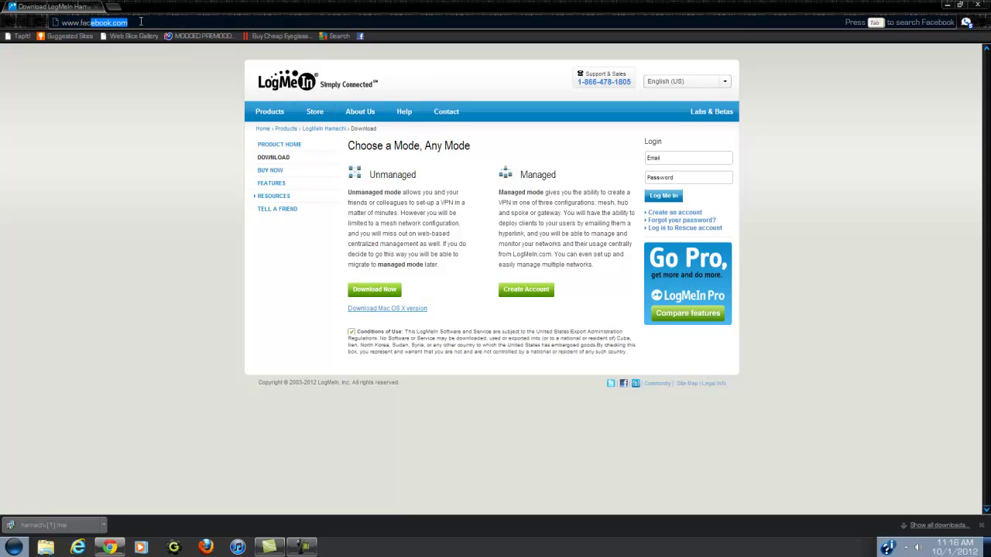
{"action": "type", "text": "e"}
Go to Facebook and search for 'super smash bros crusade'.
{"action": "key", "text": "Return"}
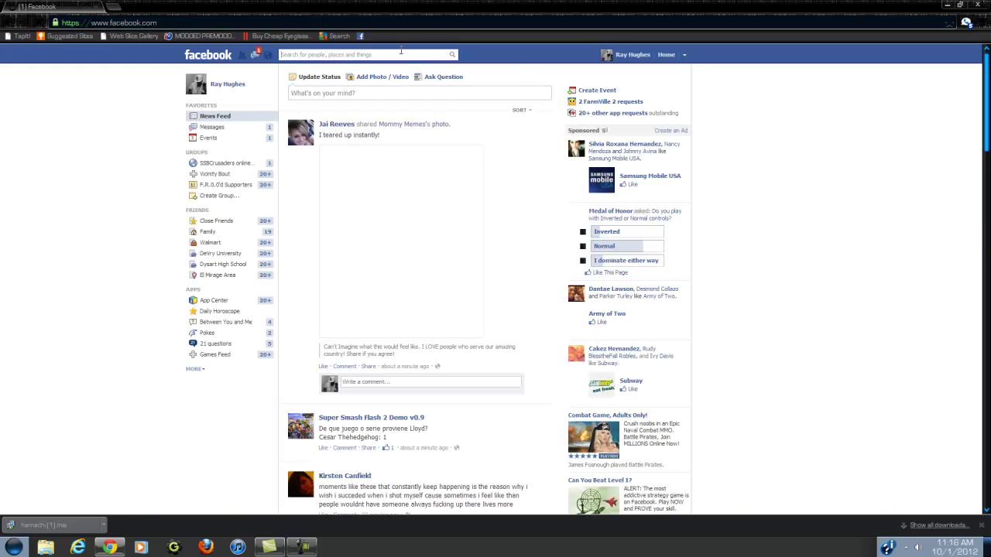
{"action": "left_click", "coordinate": [404, 54]}
{"action": "type", "text": "super"}
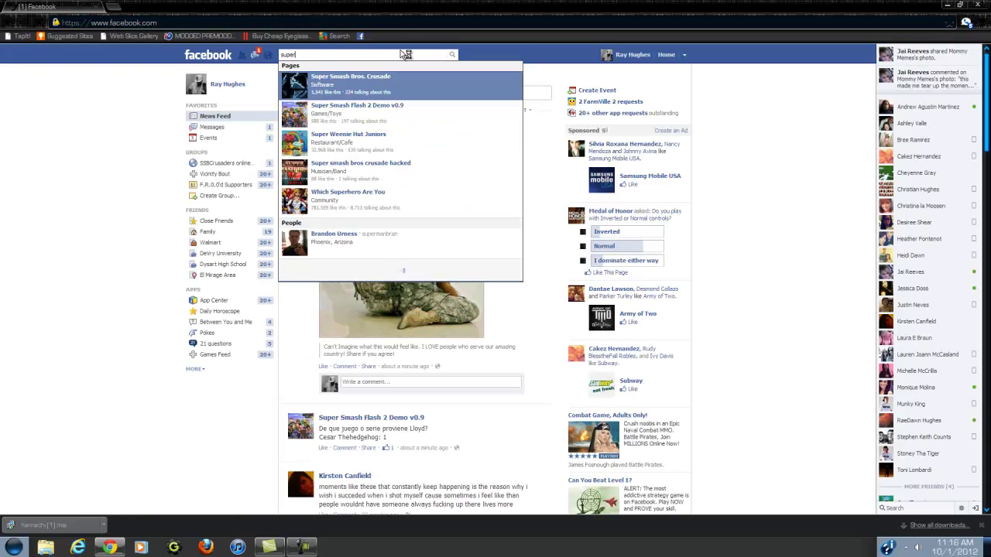
{"action": "type", "text": " smash "}
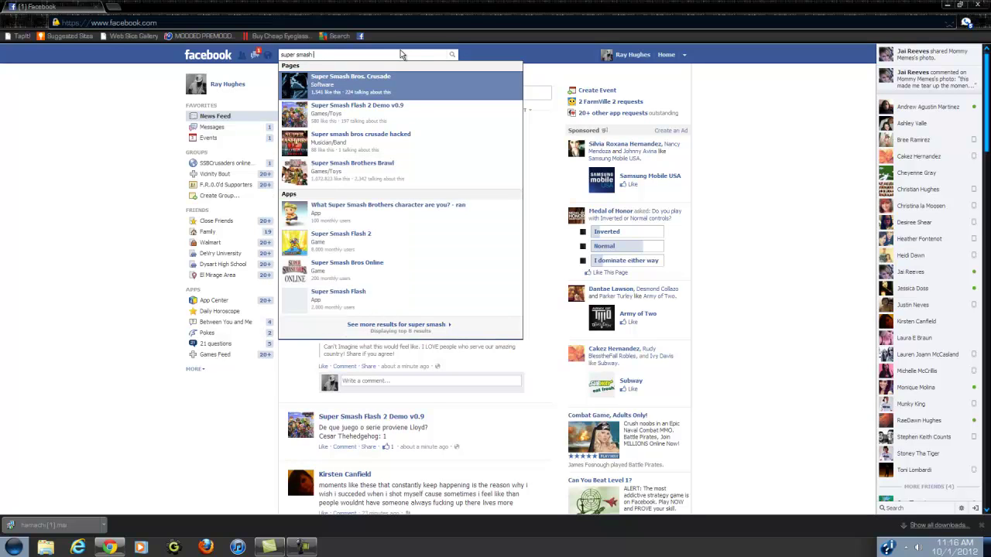
{"action": "type", "text": "bros crusade"}
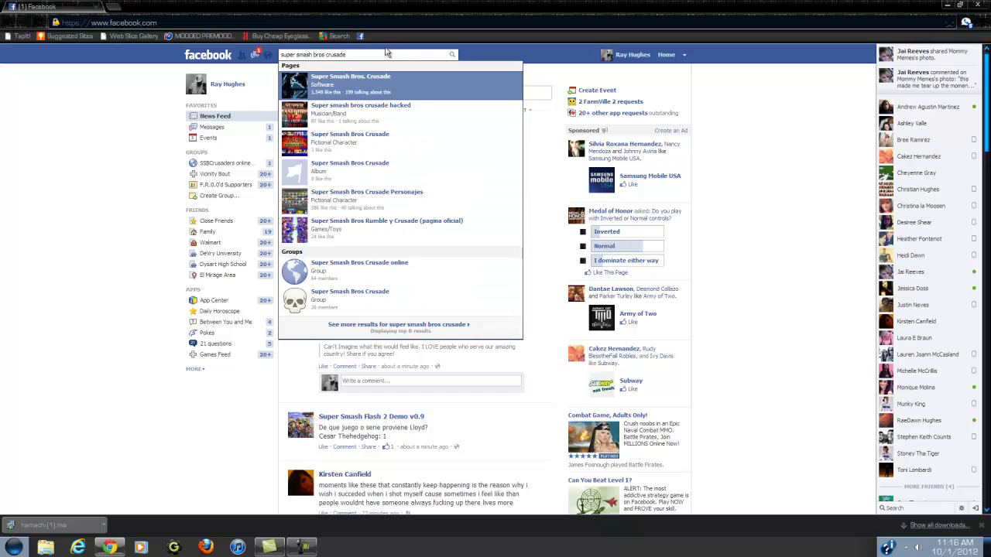
Open the Super Smash Bros. Crusade page and view its About section.
{"action": "left_click", "coordinate": [378, 89]}
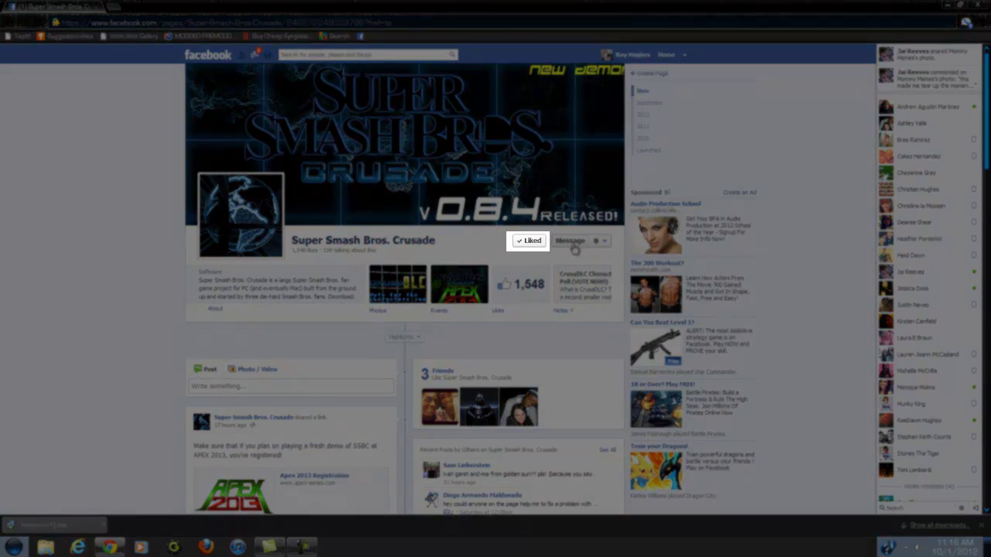
{"action": "mouse_move", "coordinate": [529, 248]}
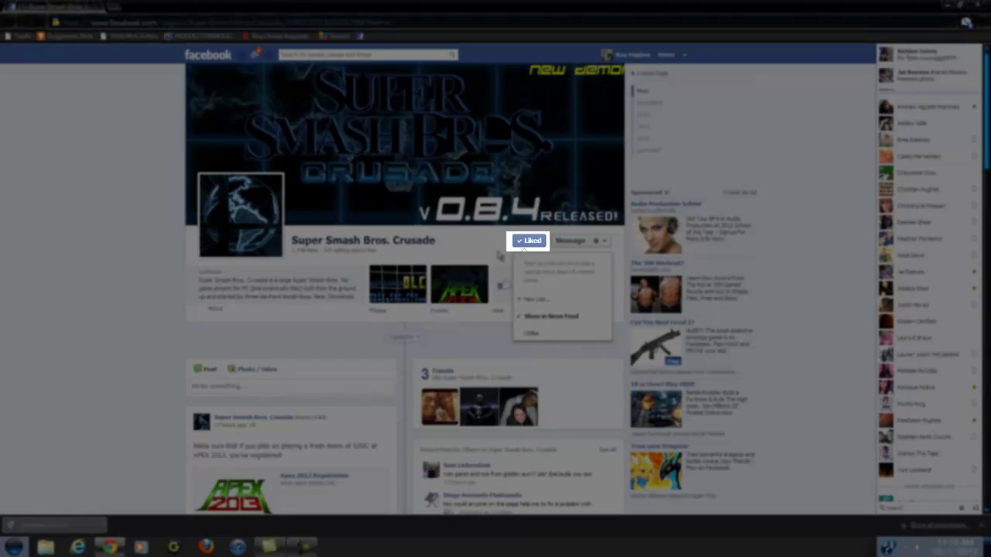
{"action": "scroll", "coordinate": [455, 257], "scroll_direction": "down", "scroll_amount": 2}
{"action": "scroll", "coordinate": [278, 240], "scroll_direction": "up", "scroll_amount": 1}
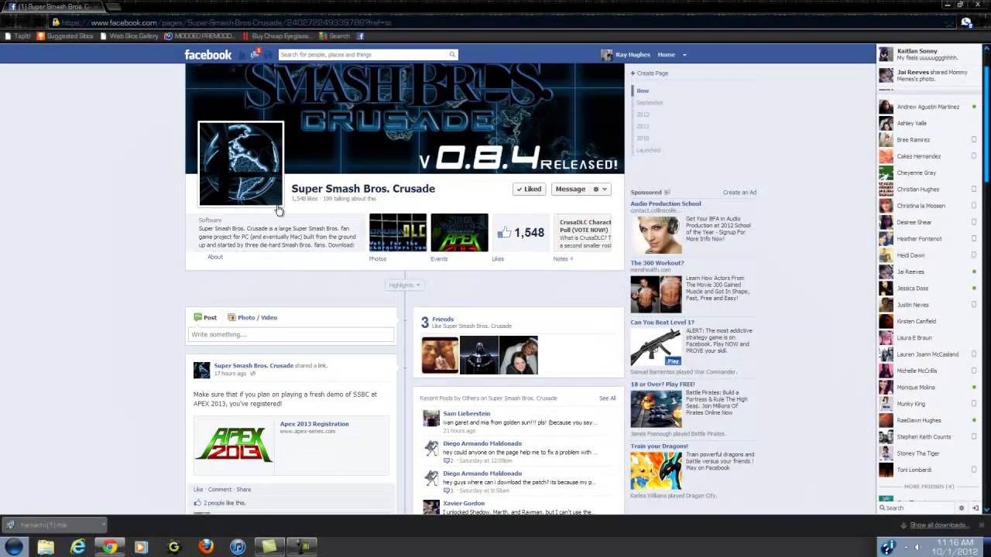
{"action": "left_click", "coordinate": [216, 260]}
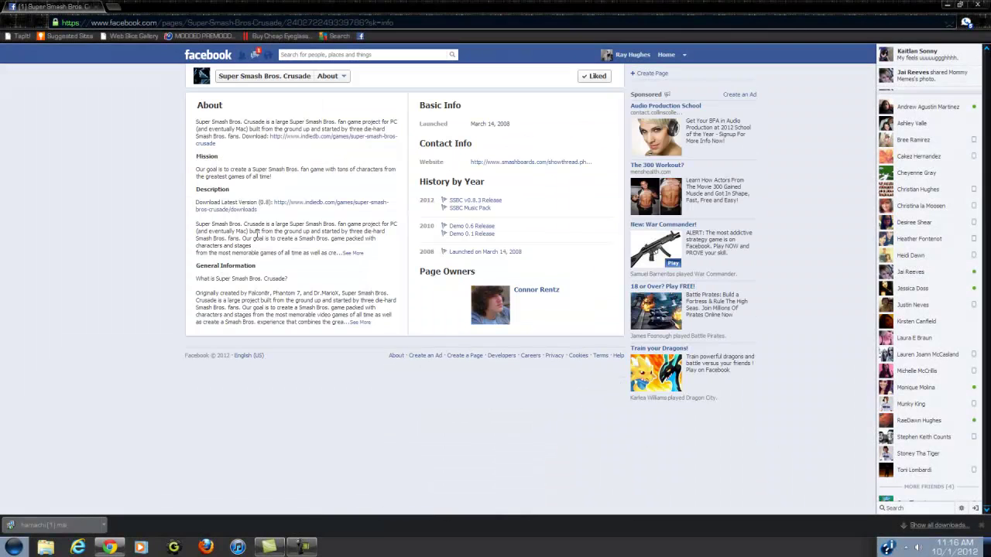
Go from IndieDB's downloads list to the GameFront page for Super Smash Bros. Crusade 0.8.4.
{"action": "left_click", "coordinate": [331, 140]}
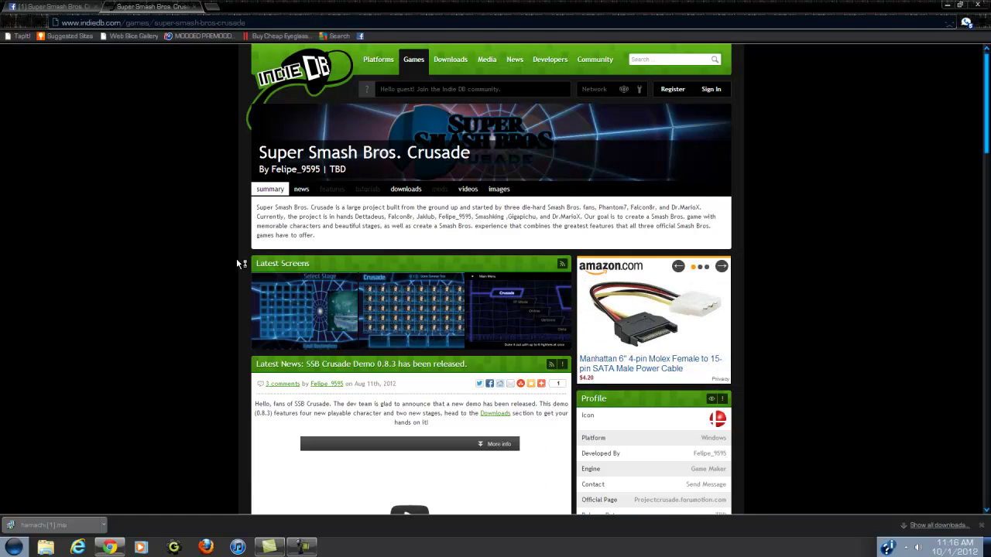
{"action": "scroll", "coordinate": [241, 263], "scroll_direction": "down", "scroll_amount": 1}
{"action": "left_click", "coordinate": [408, 139]}
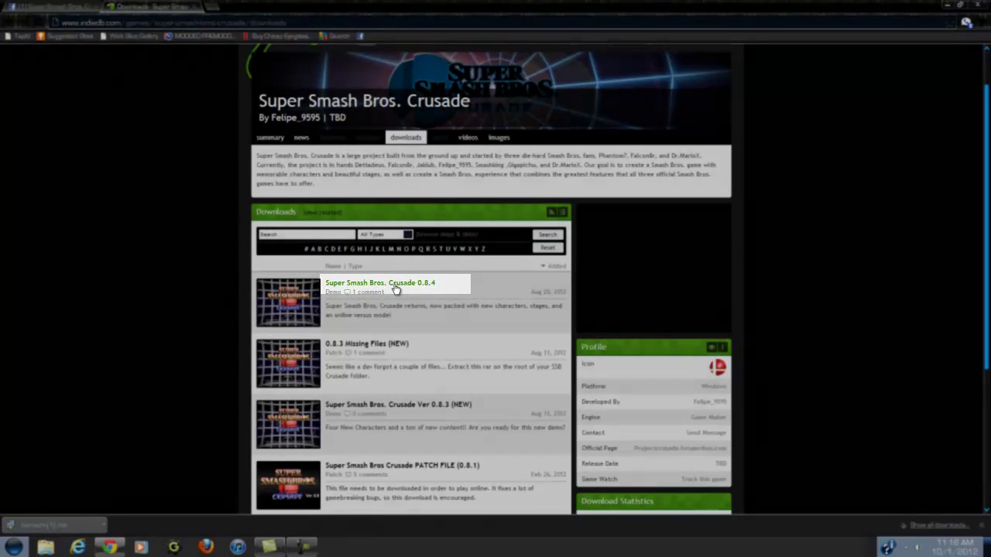
{"action": "left_click", "coordinate": [396, 288]}
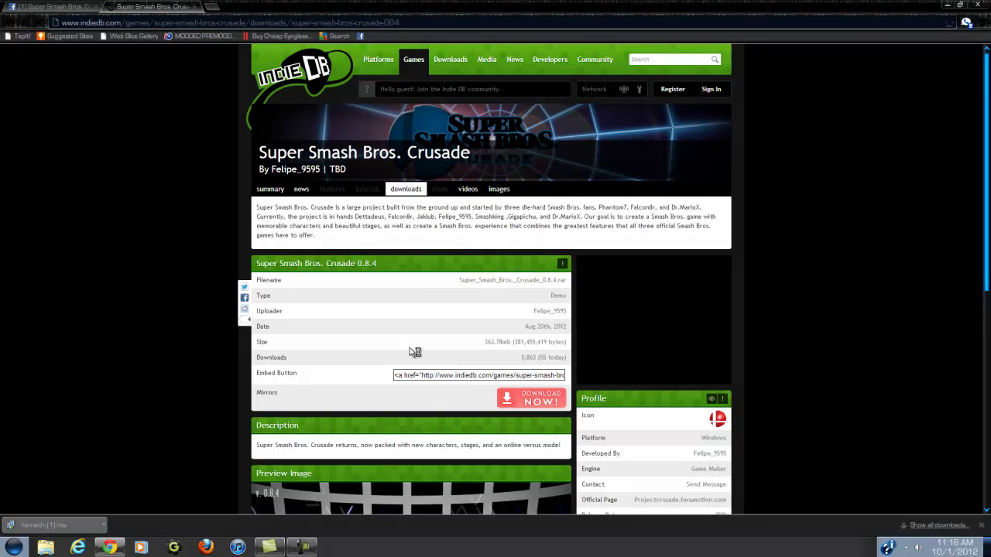
{"action": "left_click", "coordinate": [547, 404]}
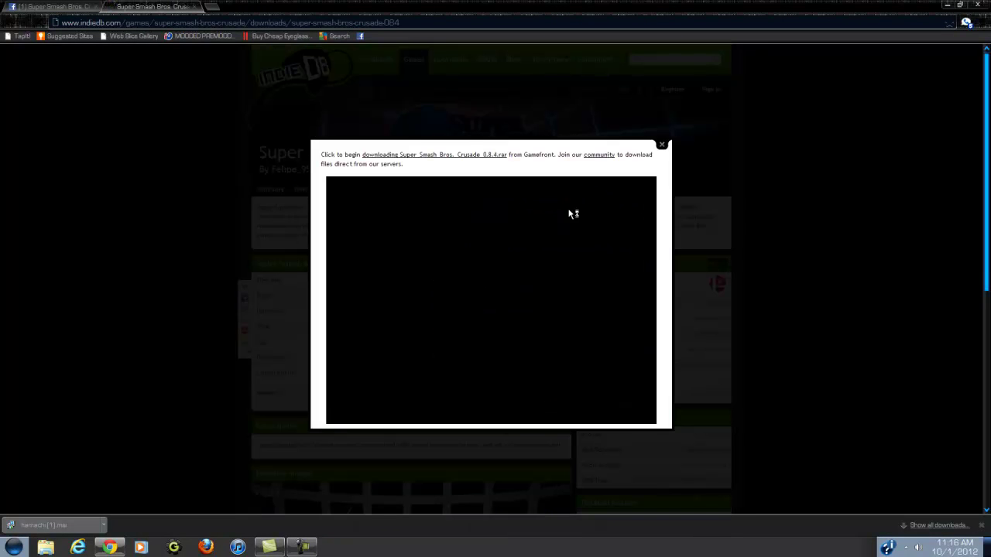
{"action": "left_click", "coordinate": [409, 159]}
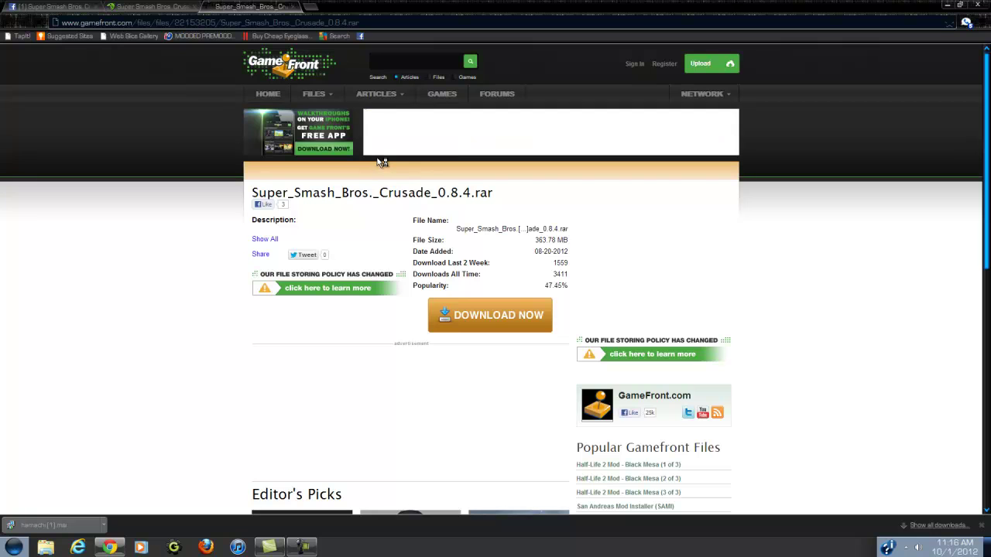
Start the Crusade 0.8.4 rar download and open the downloaded hamachi (1).msi installer.
{"action": "left_click", "coordinate": [497, 315]}
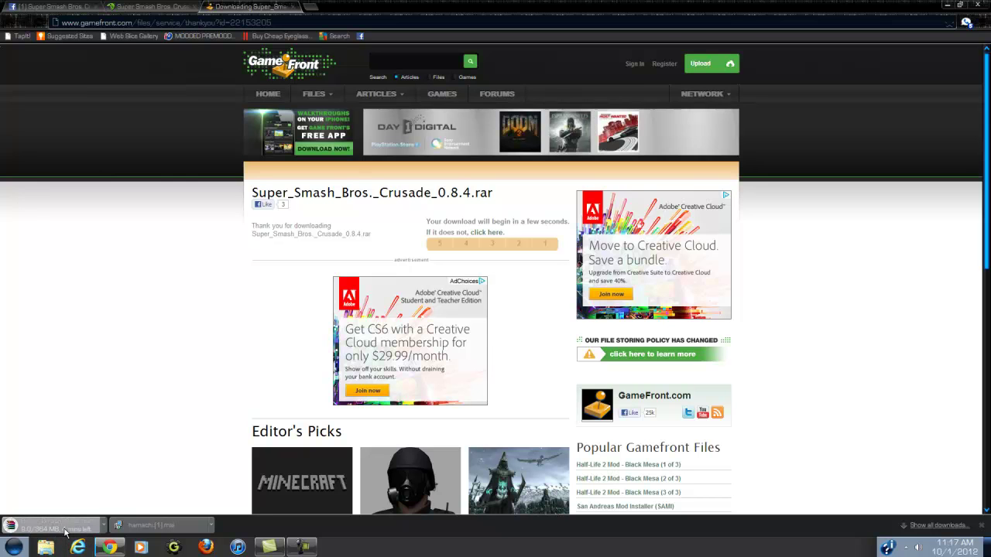
{"action": "left_click", "coordinate": [167, 529]}
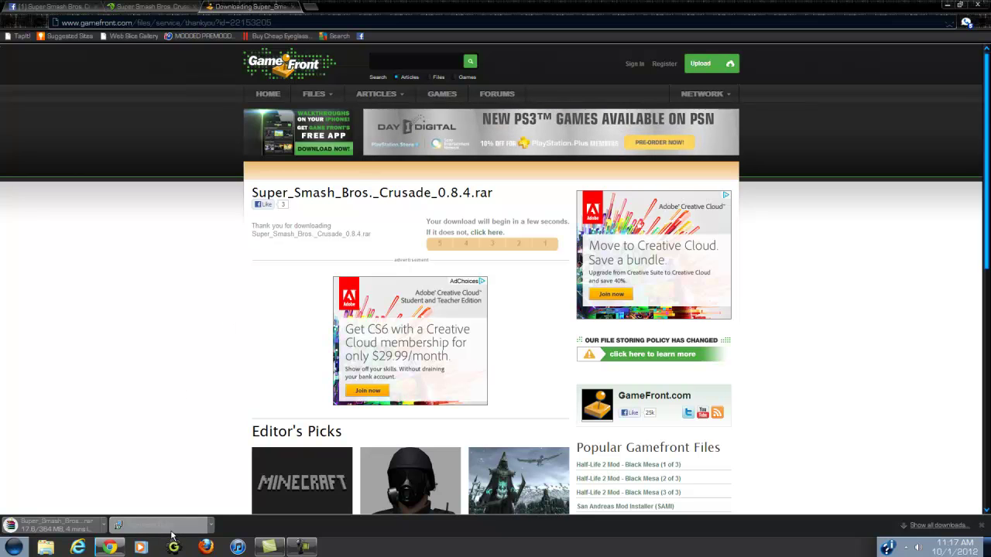
{"action": "key", "text": "Return"}
Run the Hamachi installer in English and agree to update the existing installation.
{"action": "left_click", "coordinate": [946, 6]}
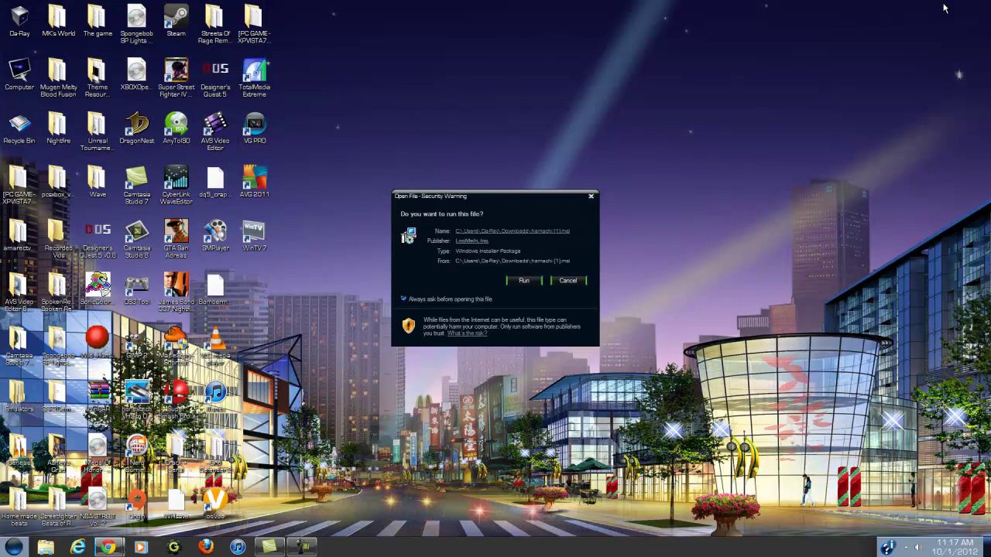
{"action": "left_click", "coordinate": [522, 281]}
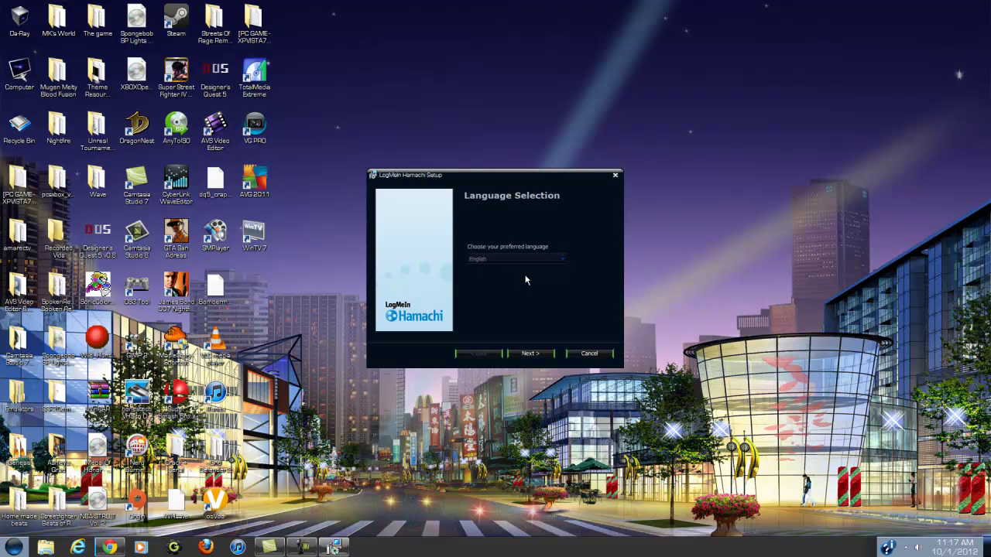
{"action": "left_click", "coordinate": [546, 263]}
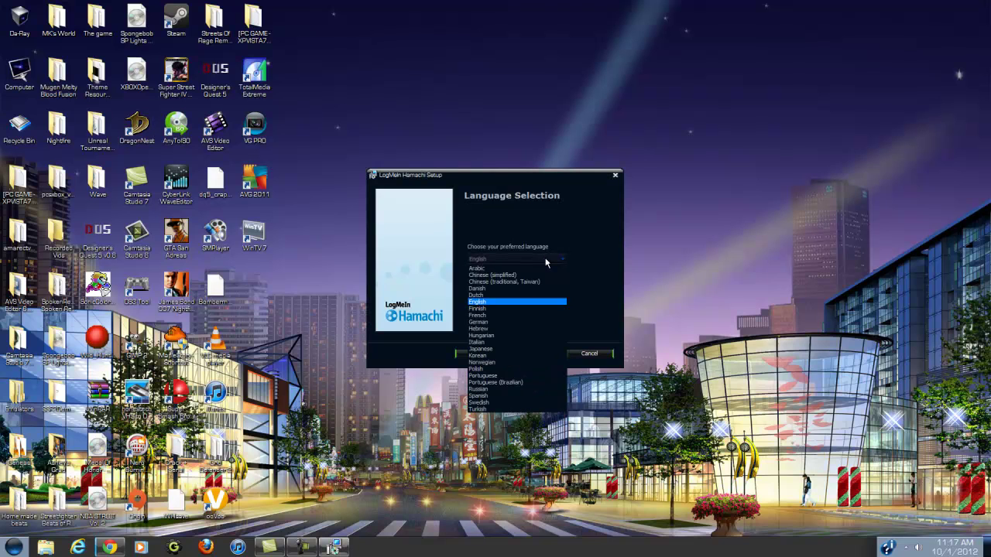
{"action": "left_click", "coordinate": [494, 302]}
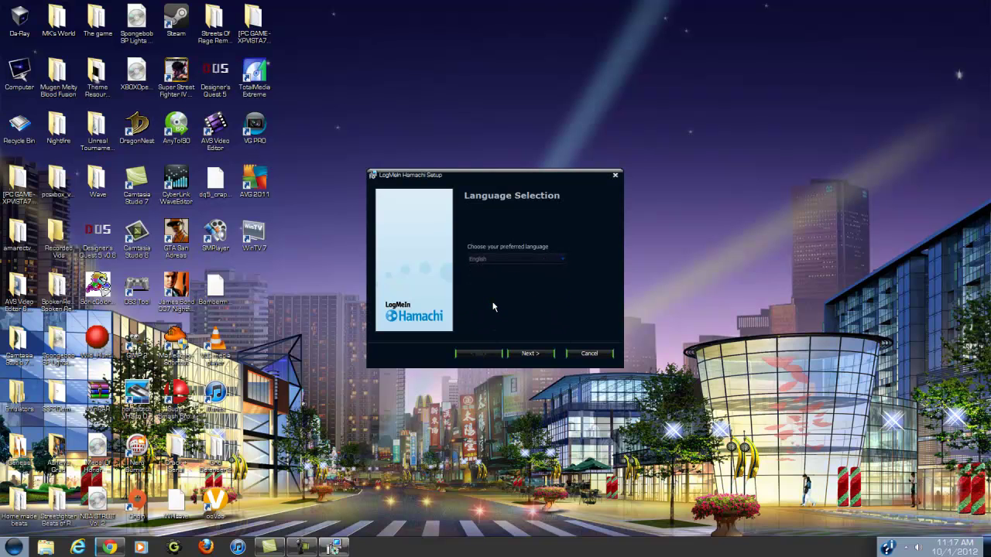
{"action": "left_click", "coordinate": [532, 356]}
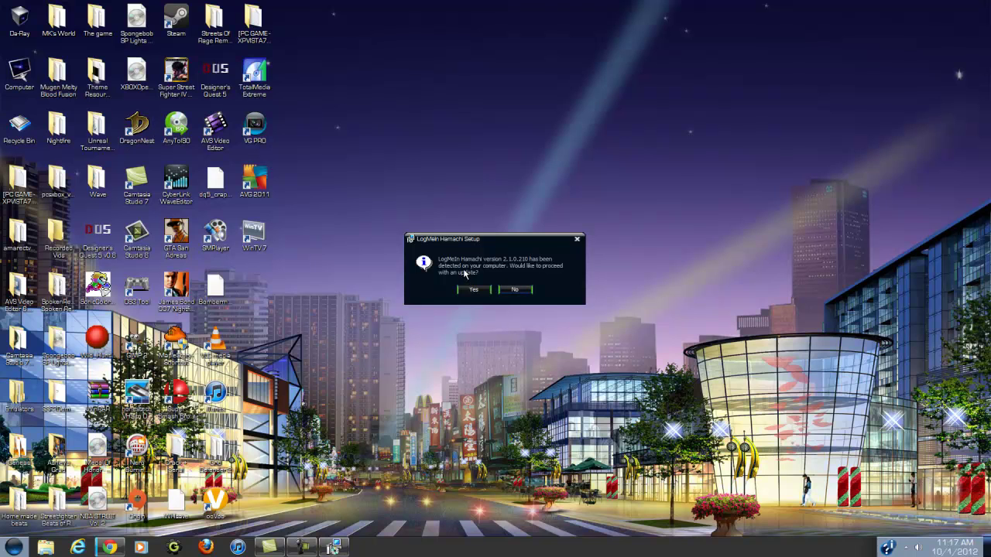
{"action": "left_click", "coordinate": [475, 289]}
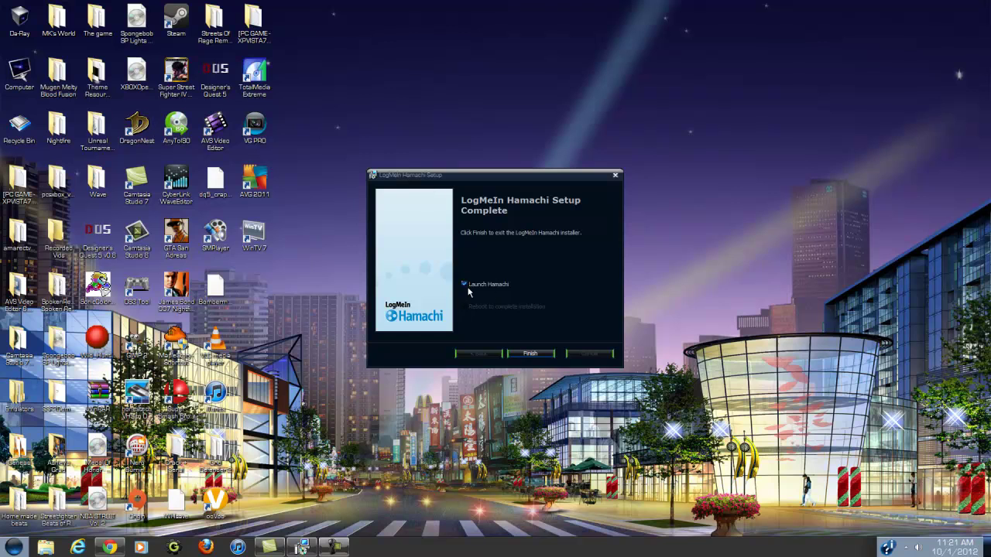
Finish setup with Launch Hamachi ticked and power Hamachi on to go online.
{"action": "left_click", "coordinate": [531, 355]}
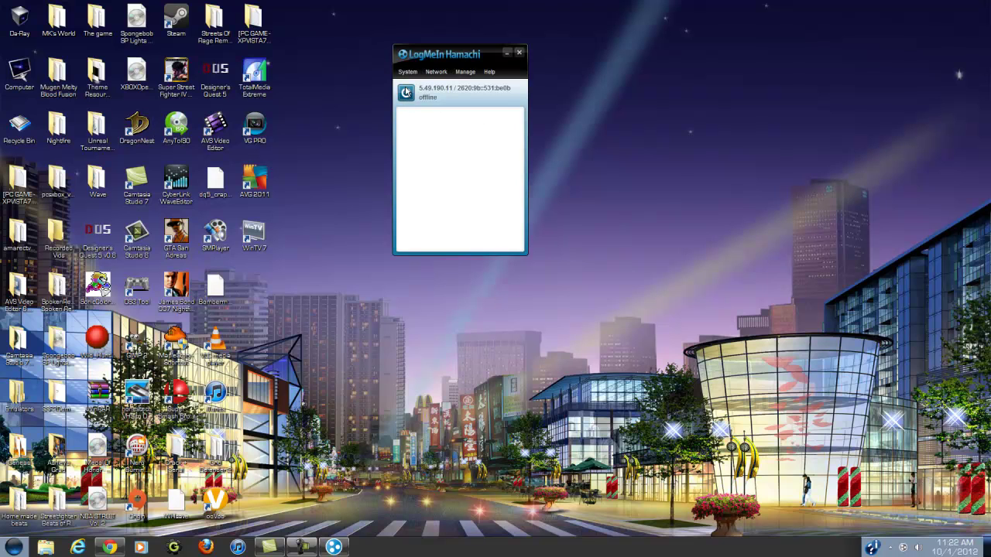
{"action": "left_click", "coordinate": [407, 71]}
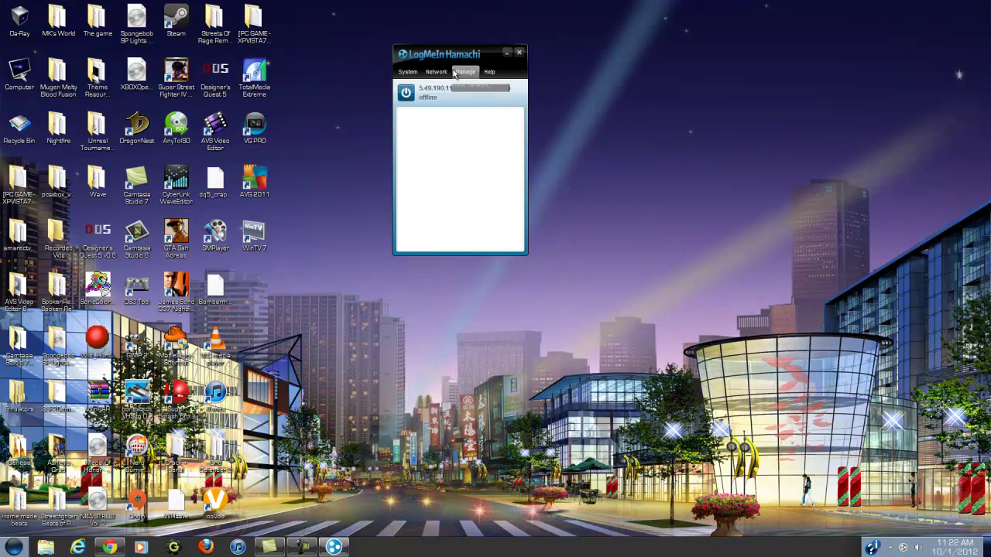
{"action": "mouse_move", "coordinate": [431, 70]}
{"action": "left_click", "coordinate": [410, 95]}
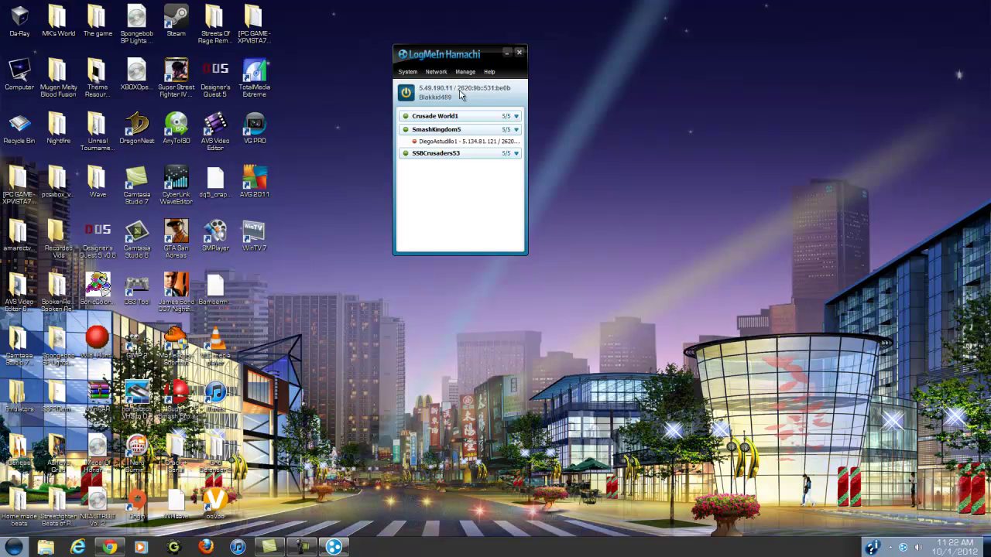
Create a new Hamachi network named Them Demon, protected by a password.
{"action": "left_click", "coordinate": [442, 72]}
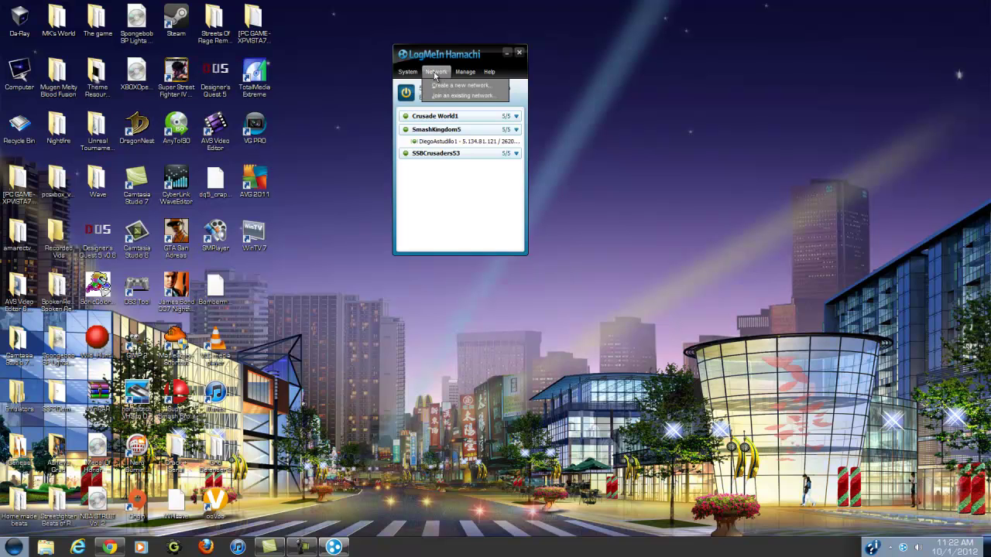
{"action": "left_click", "coordinate": [451, 89]}
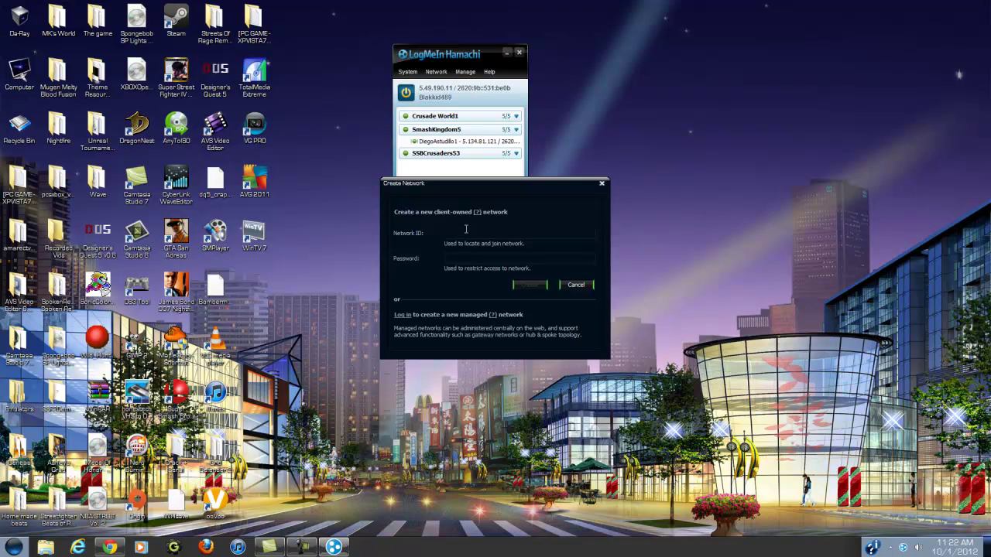
{"action": "type", "text": "O"}
{"action": "key", "text": "BackSpace"}
{"action": "type", "text": "Them aDemon"}
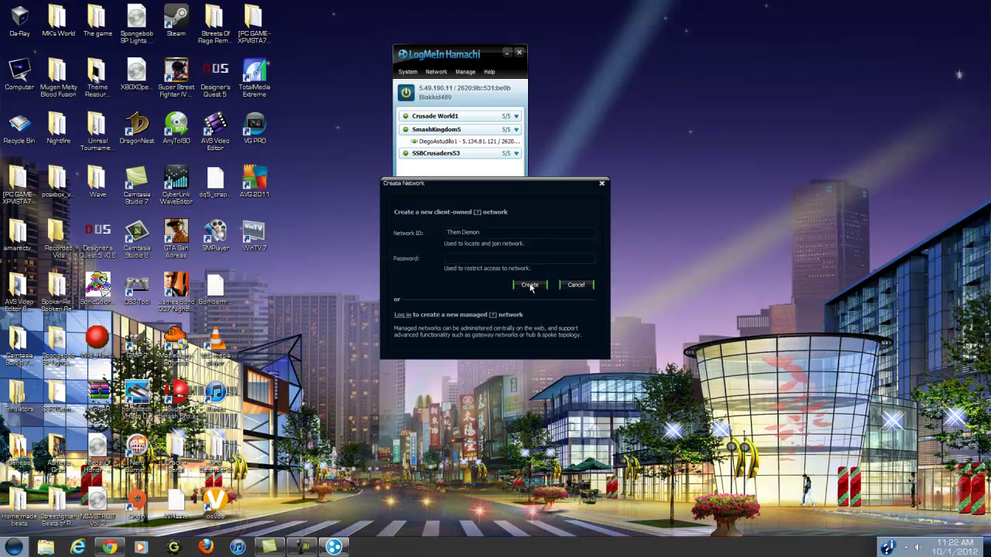
{"action": "left_click", "coordinate": [479, 256]}
{"action": "type", "text": "ssbc"}
{"action": "left_click", "coordinate": [540, 287]}
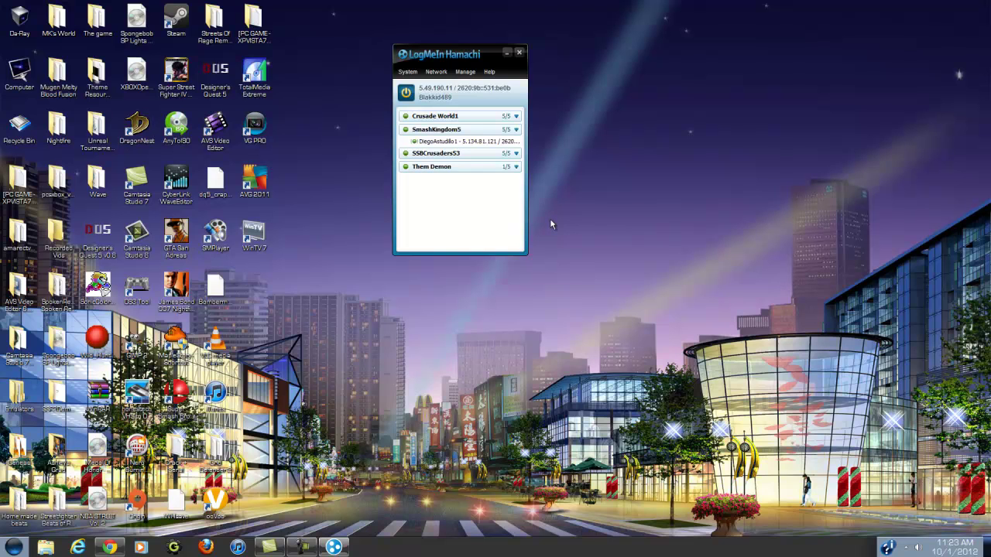
Open the Super_Smash_Bros._Crusade_0.8.4.rar archive in WinRAR for extraction.
{"action": "left_click", "coordinate": [117, 550]}
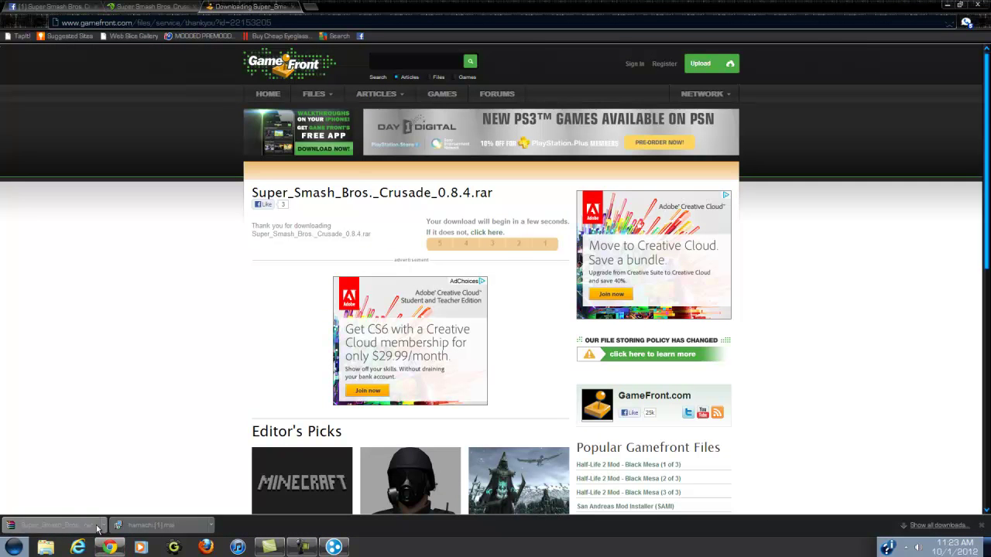
{"action": "left_click", "coordinate": [82, 528]}
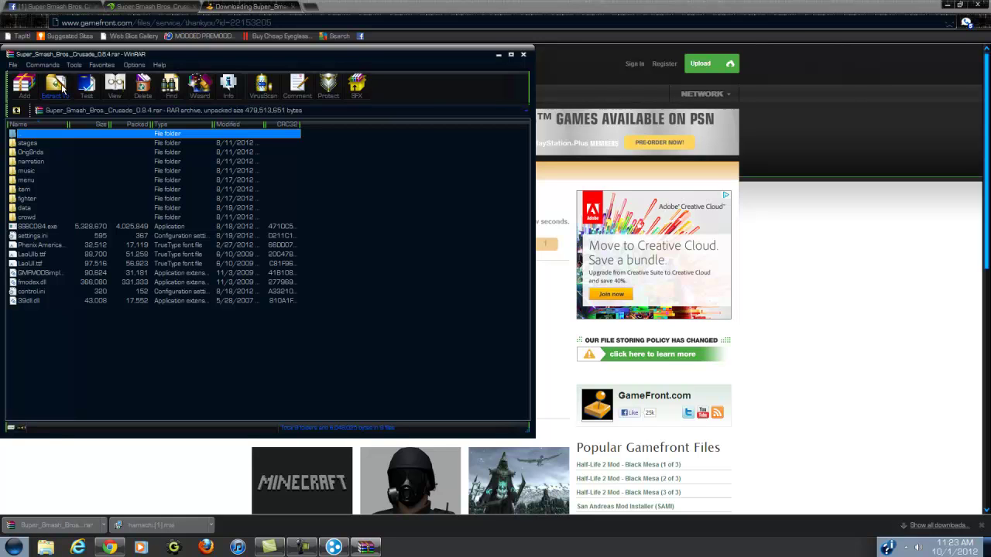
{"action": "left_click", "coordinate": [54, 90]}
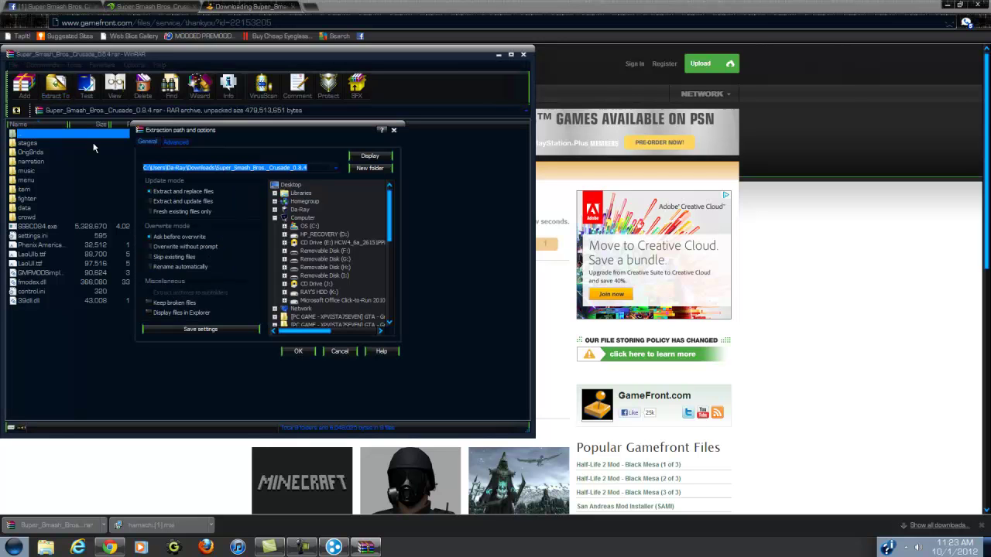
Extract the archive to Desktop\Super_Smash_Bros._Crusade_0.8.4.
{"action": "left_click_drag", "start_coordinate": [308, 167], "coordinate": [217, 169]}
{"action": "right_click", "coordinate": [230, 168]}
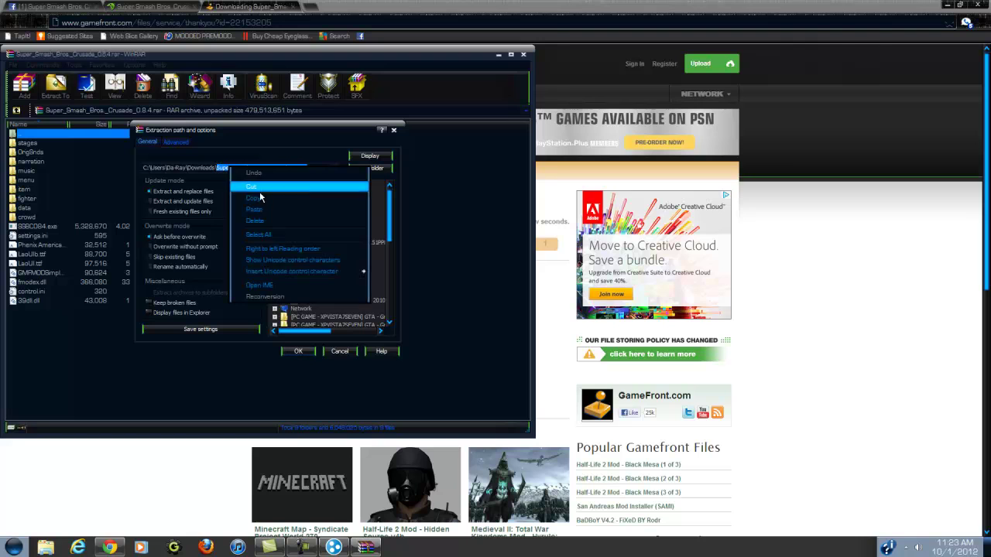
{"action": "left_click", "coordinate": [264, 199]}
{"action": "left_click", "coordinate": [292, 185]}
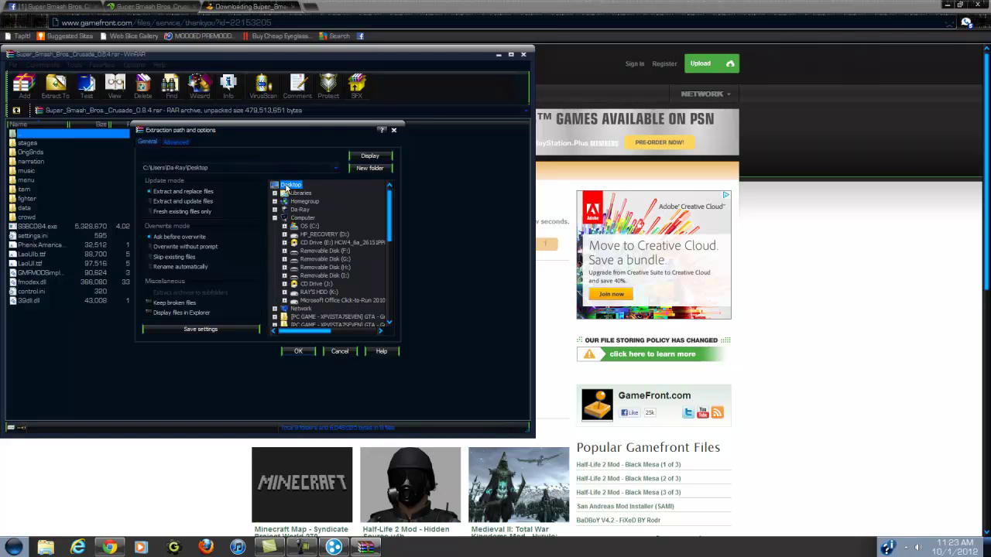
{"action": "left_click", "coordinate": [247, 169]}
{"action": "type", "text": "\\"}
{"action": "key", "text": "ctrl+v"}
{"action": "left_click", "coordinate": [300, 352]}
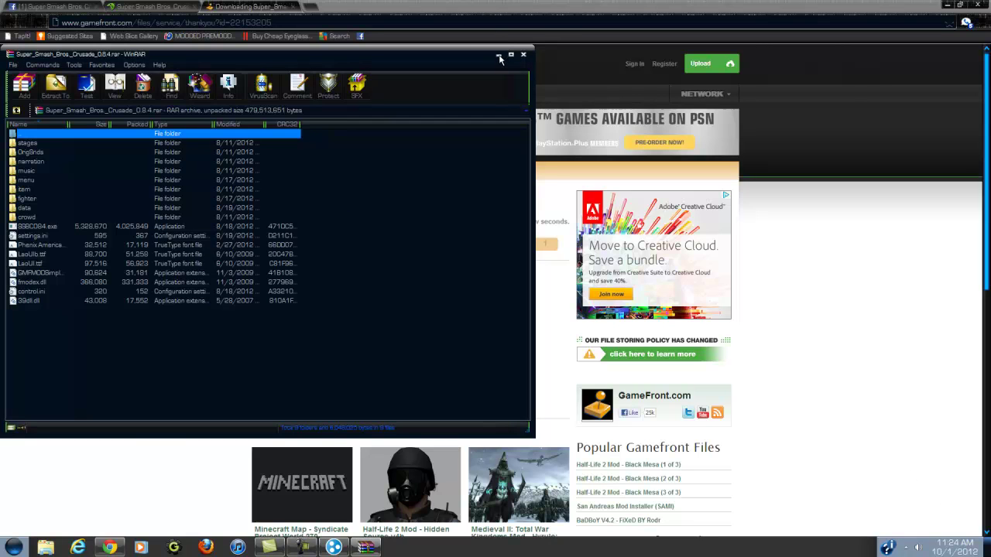
Close WinRAR, minimize Chrome, and move the Hamachi window to the upper right.
{"action": "left_click", "coordinate": [523, 56]}
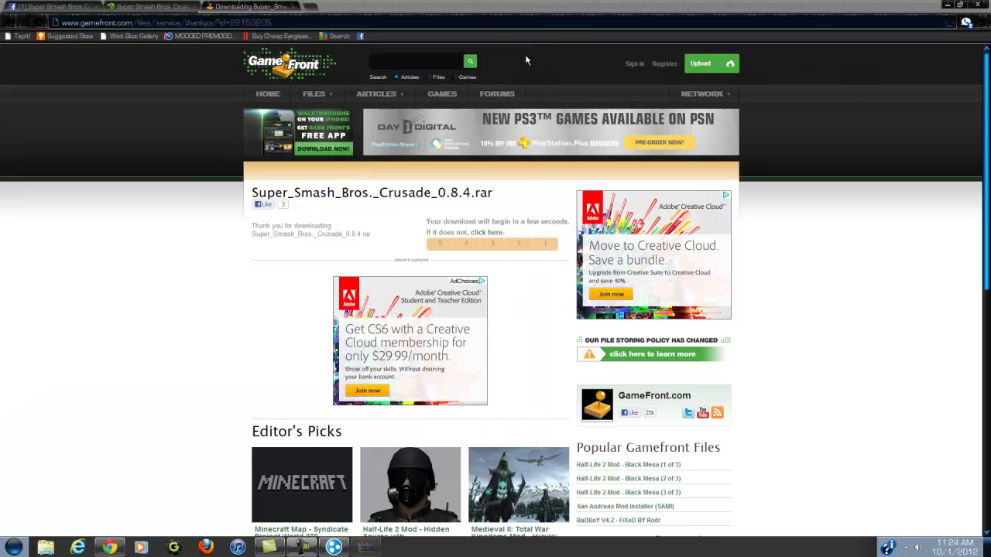
{"action": "left_click", "coordinate": [948, 5]}
{"action": "left_click_drag", "start_coordinate": [411, 52], "coordinate": [757, 26]}
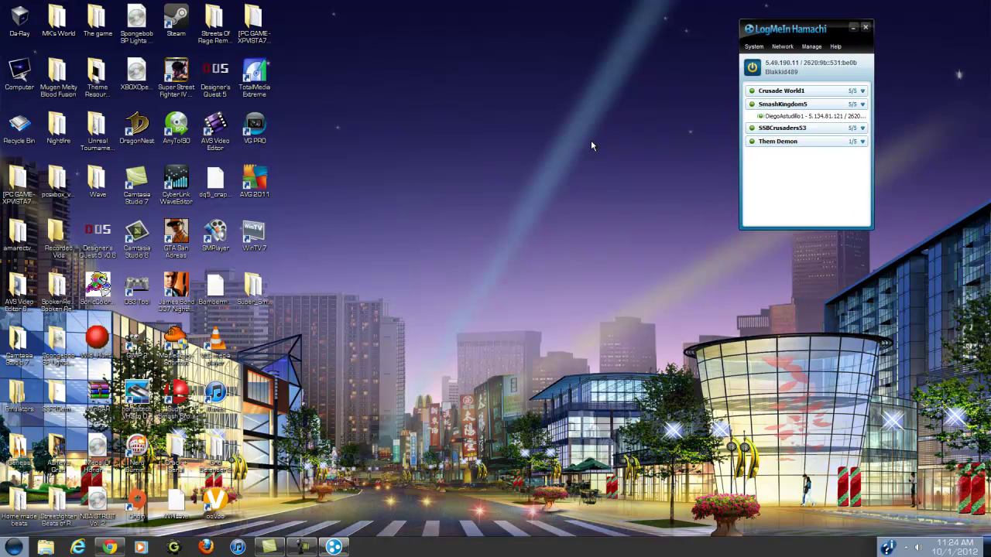
Open the extracted Super_Smash_Bros._Crusade_0.8.4 folder and launch SSBC084.exe.
{"action": "double_click", "coordinate": [249, 288]}
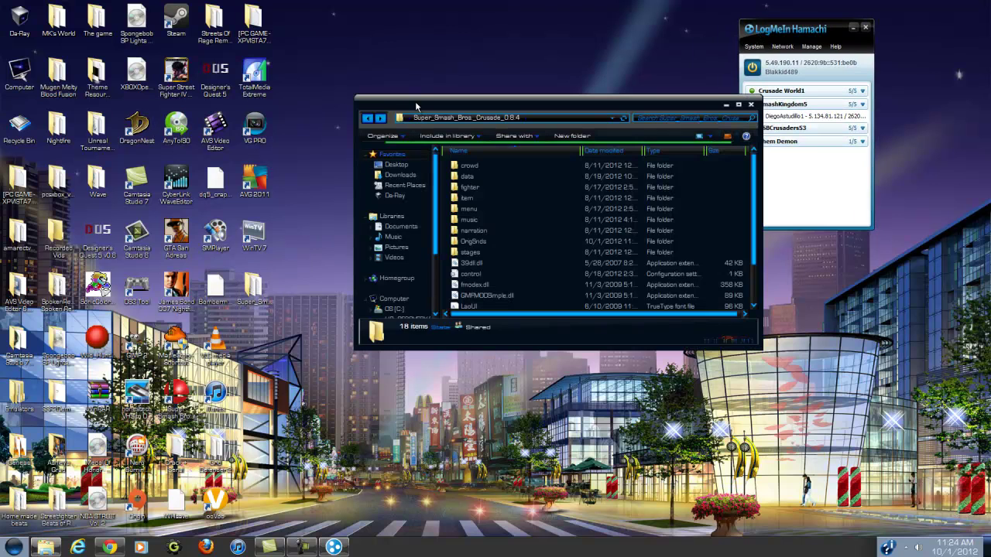
{"action": "left_click_drag", "start_coordinate": [415, 100], "coordinate": [382, 73]}
{"action": "scroll", "coordinate": [578, 145], "scroll_direction": "down", "scroll_amount": 2}
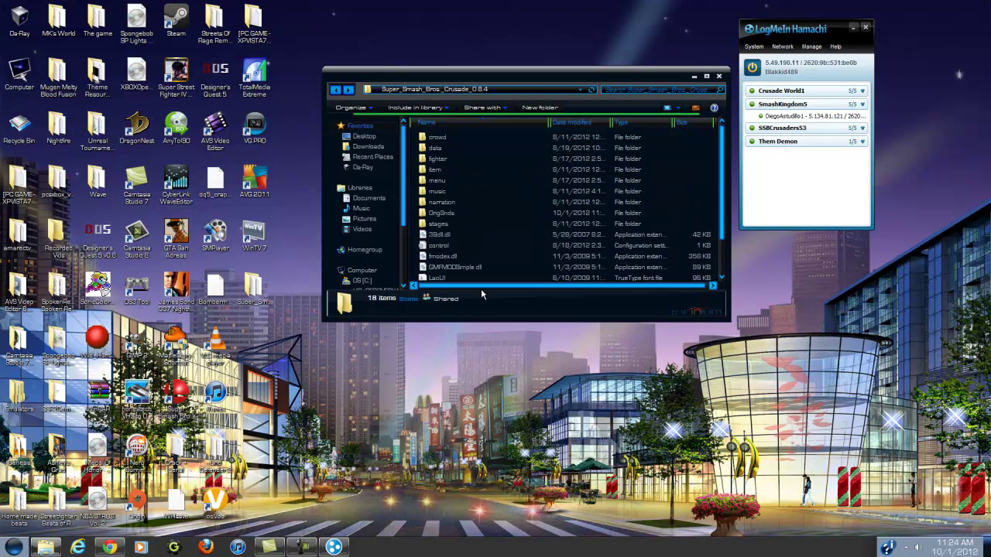
{"action": "left_click", "coordinate": [451, 276]}
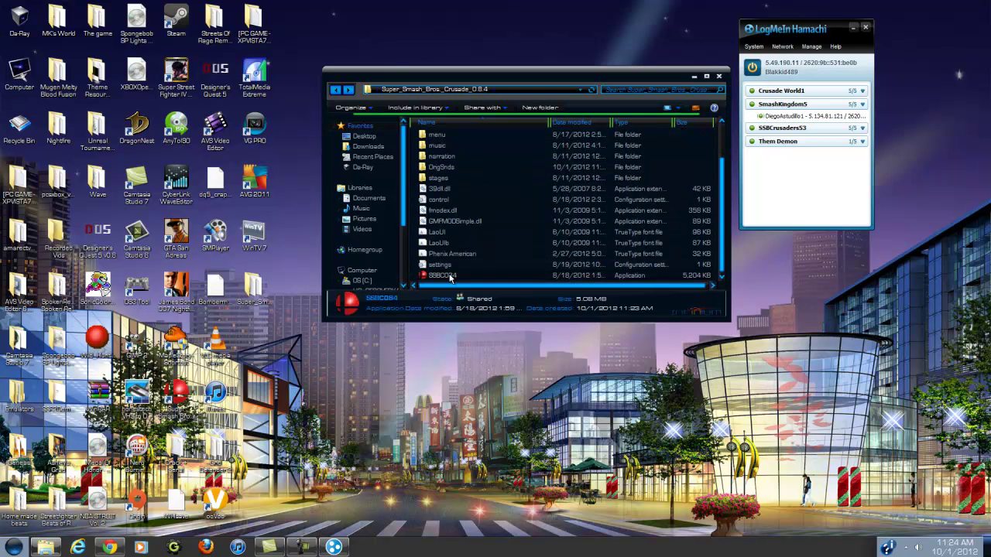
{"action": "double_click", "coordinate": [451, 277]}
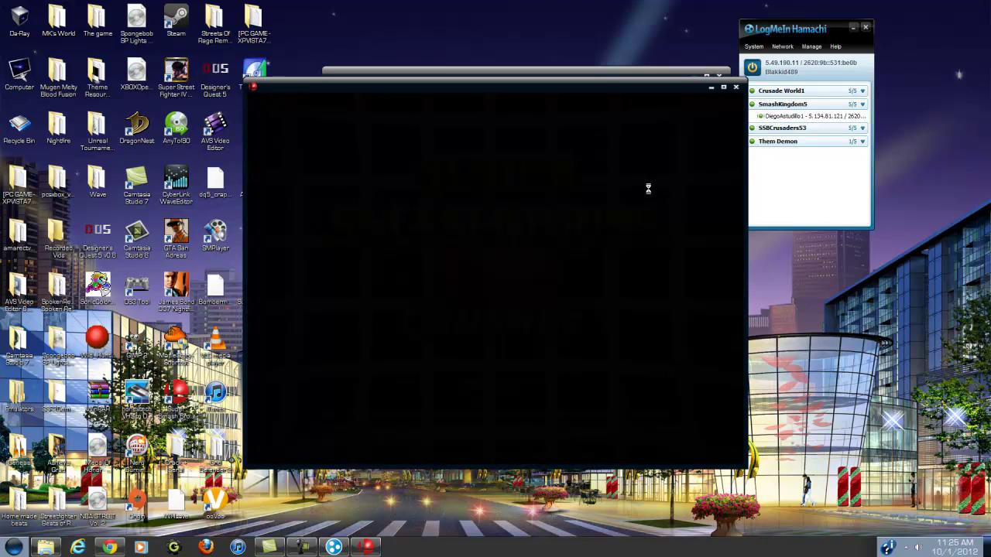
Enter Online Mode and create a new hosted 1-stock survival test game.
{"action": "key", "text": "Down"}
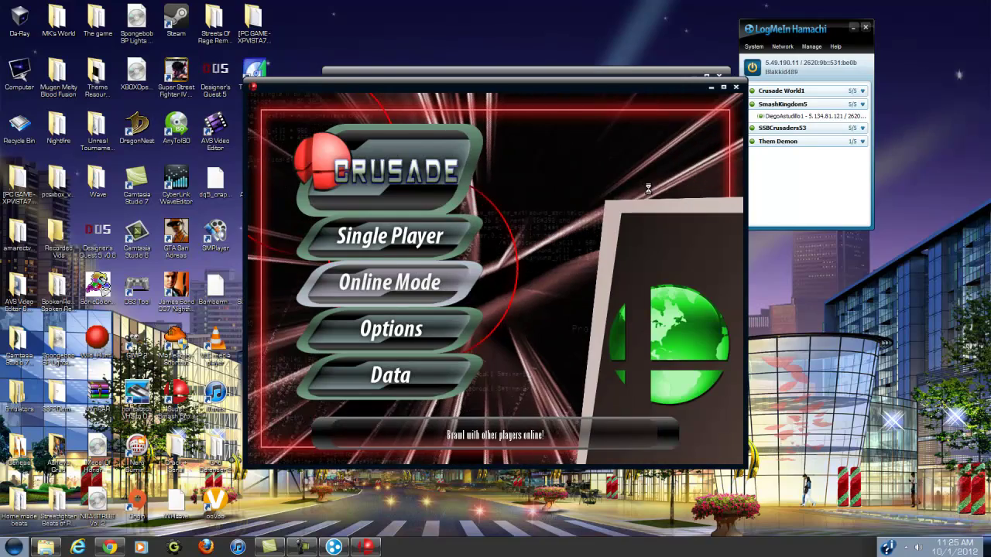
{"action": "key", "text": "Return"}
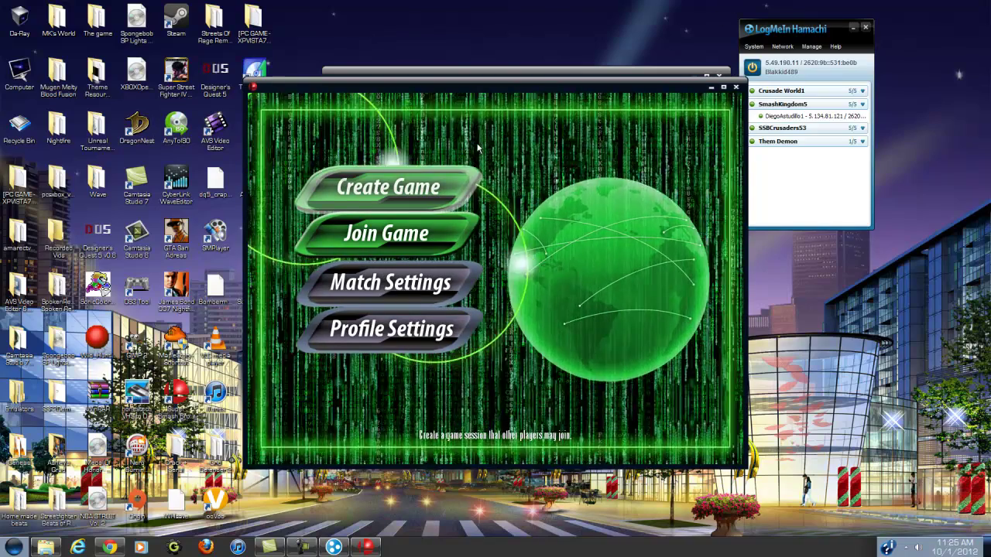
{"action": "key", "text": "Down"}
{"action": "key", "text": "Up"}
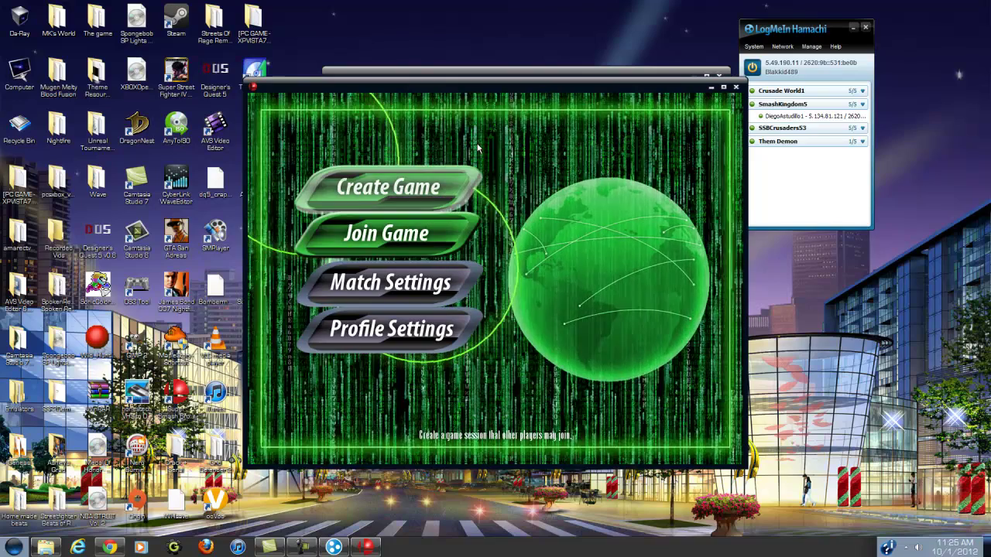
{"action": "key", "text": "Return"}
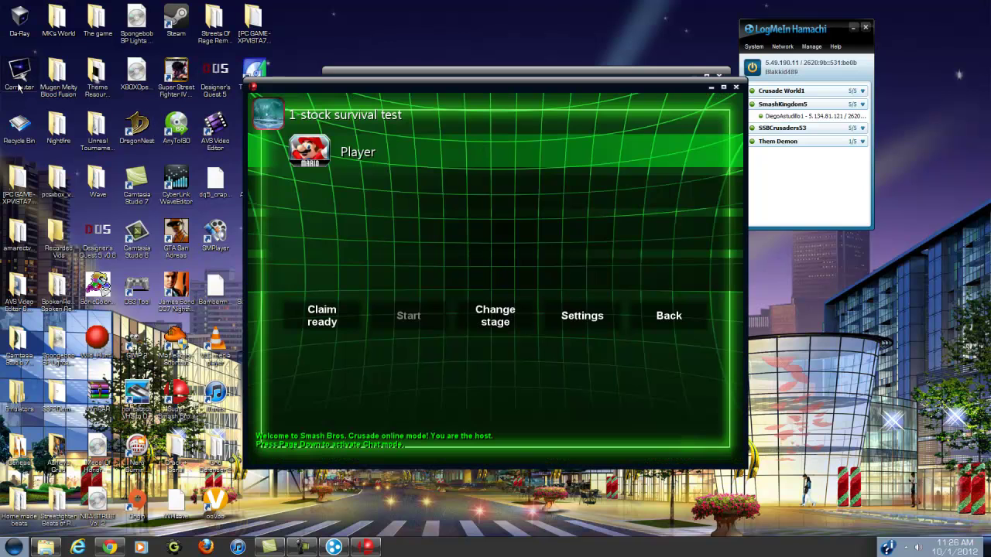
Leave the hosted session, confirm quitting, and highlight Join Game in the online menu.
{"action": "key", "text": "Down"}
{"action": "key", "text": "Down"}
{"action": "key", "text": "Down"}
{"action": "key", "text": "Right"}
{"action": "key", "text": "Right"}
{"action": "key", "text": "Right"}
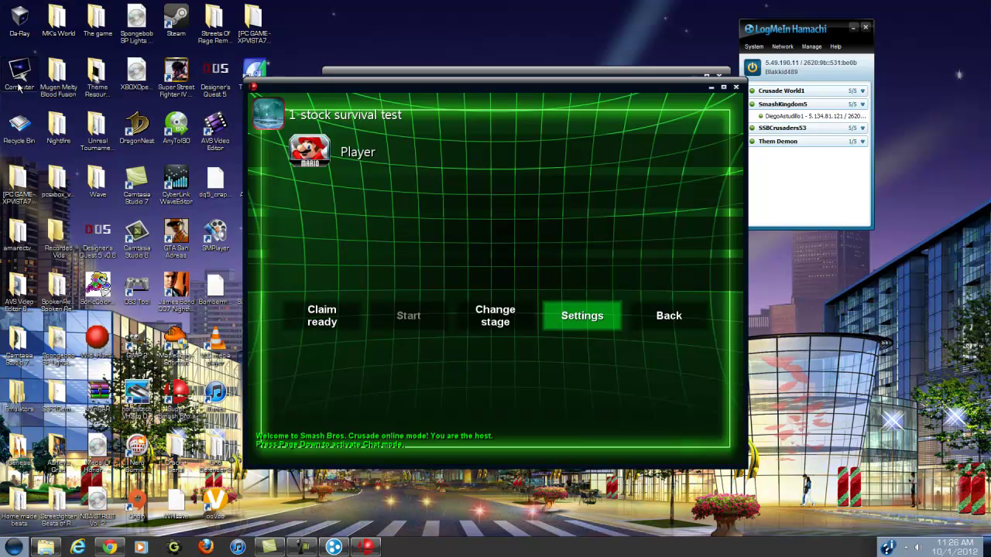
{"action": "key", "text": "Right"}
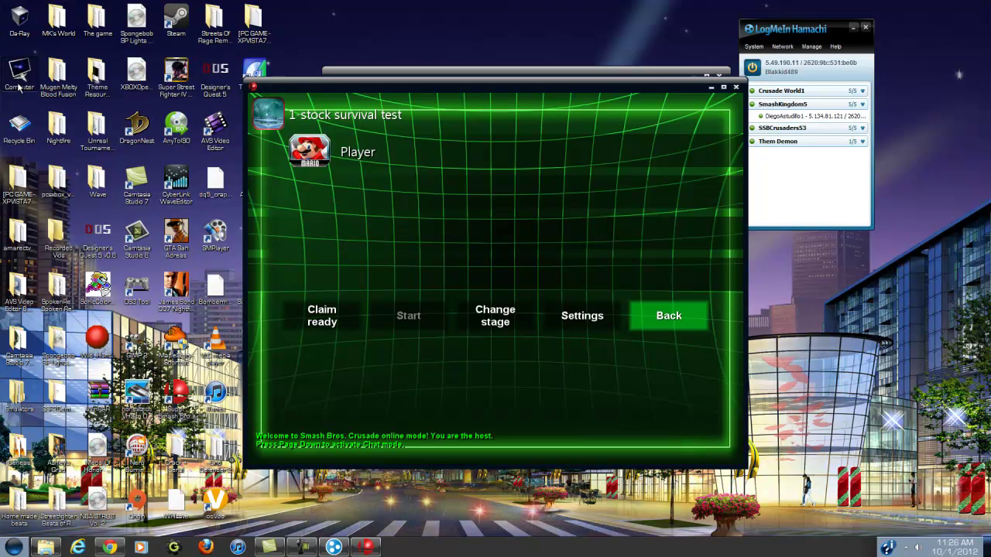
{"action": "key", "text": "Return"}
{"action": "key", "text": "Return"}
{"action": "key", "text": "Down"}
{"action": "key", "text": "Down"}
{"action": "key", "text": "Down"}
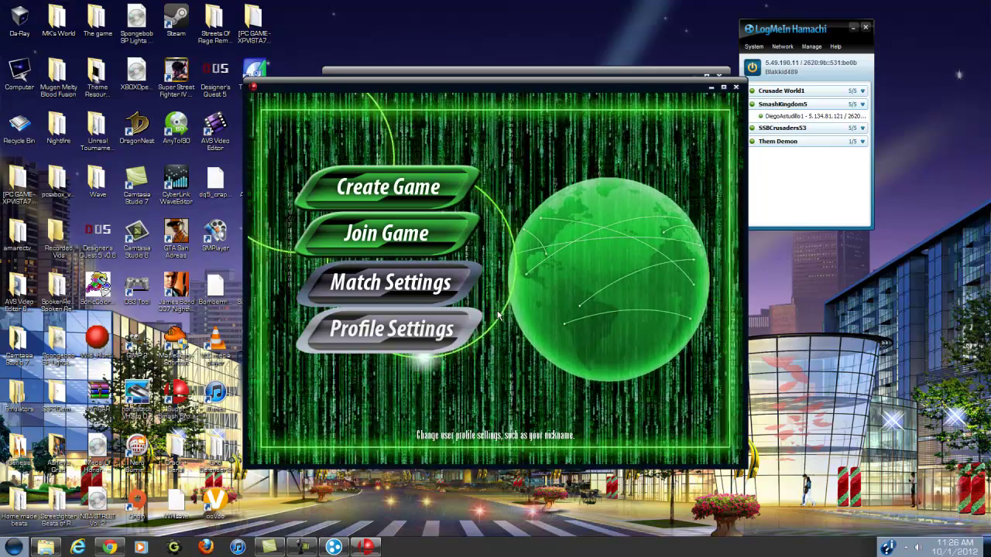
{"action": "key", "text": "Up"}
{"action": "key", "text": "Up"}
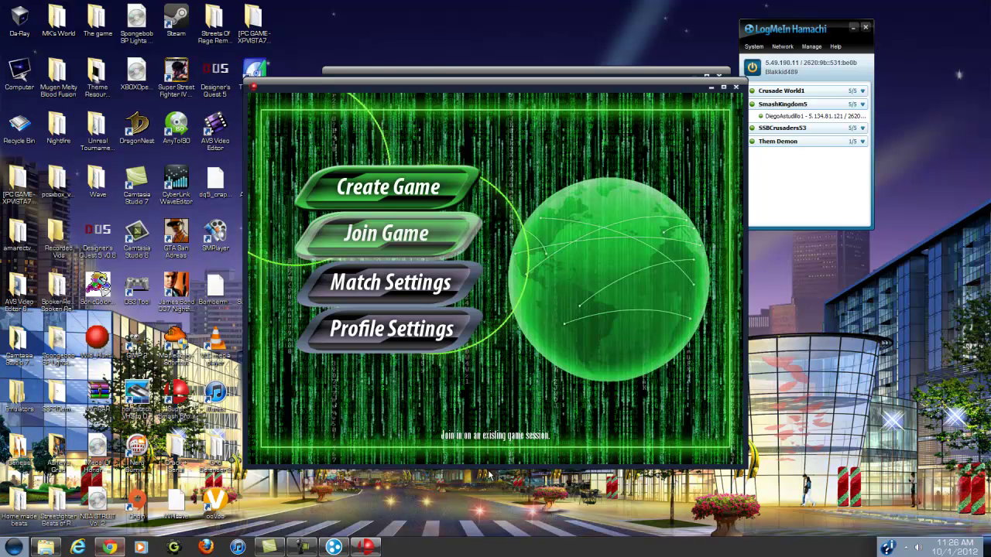
Take Hamachi offline from the Crusade World1 network menu, then bring it back online.
{"action": "right_click", "coordinate": [787, 93]}
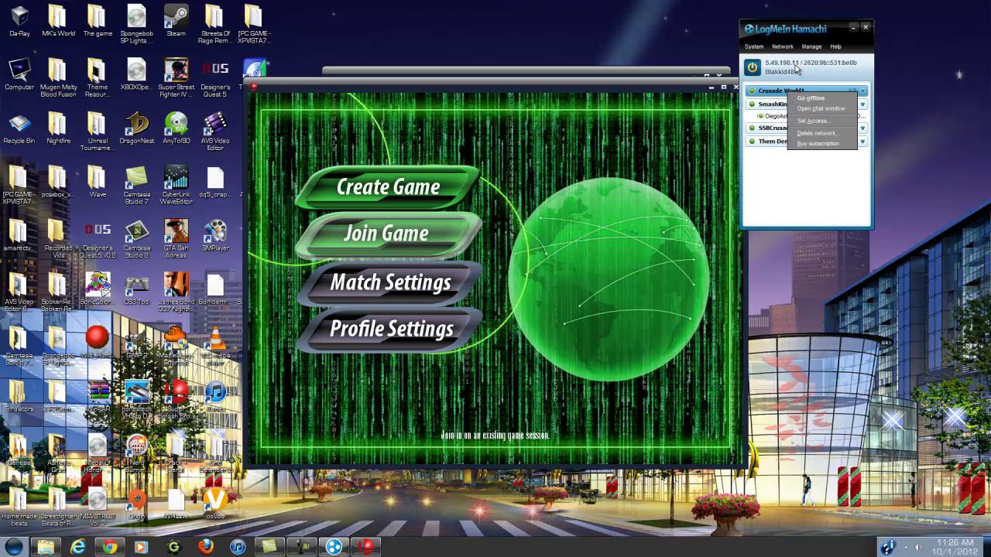
{"action": "left_click", "coordinate": [767, 66]}
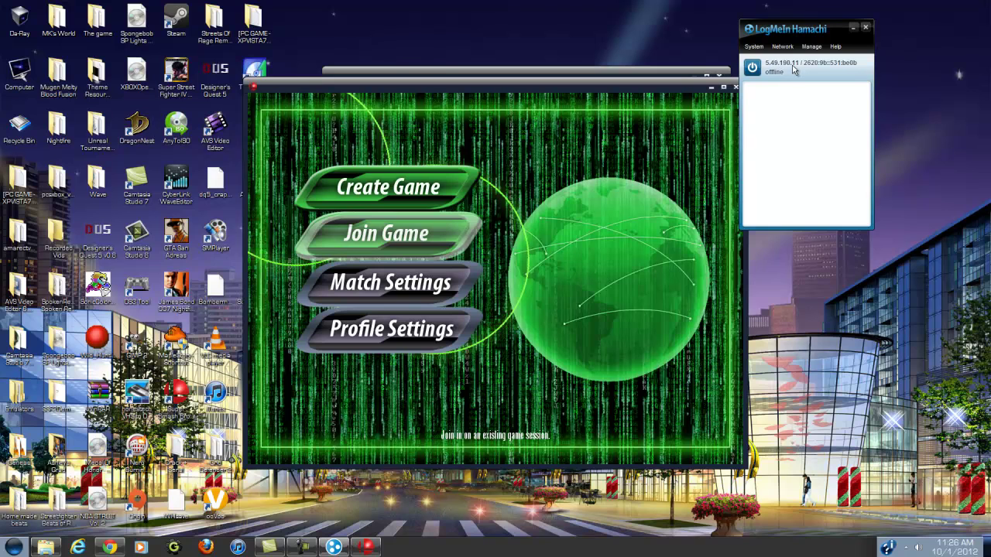
{"action": "left_click", "coordinate": [757, 68]}
Copy the SmashKingdom5 member's IPv4 address from Hamachi and return to the game.
{"action": "left_click", "coordinate": [431, 288]}
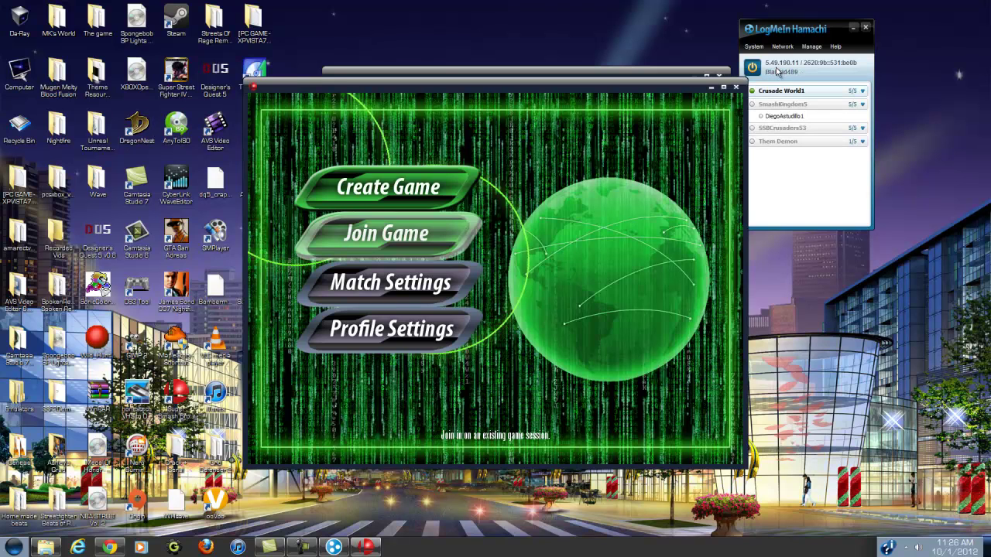
{"action": "right_click", "coordinate": [800, 120]}
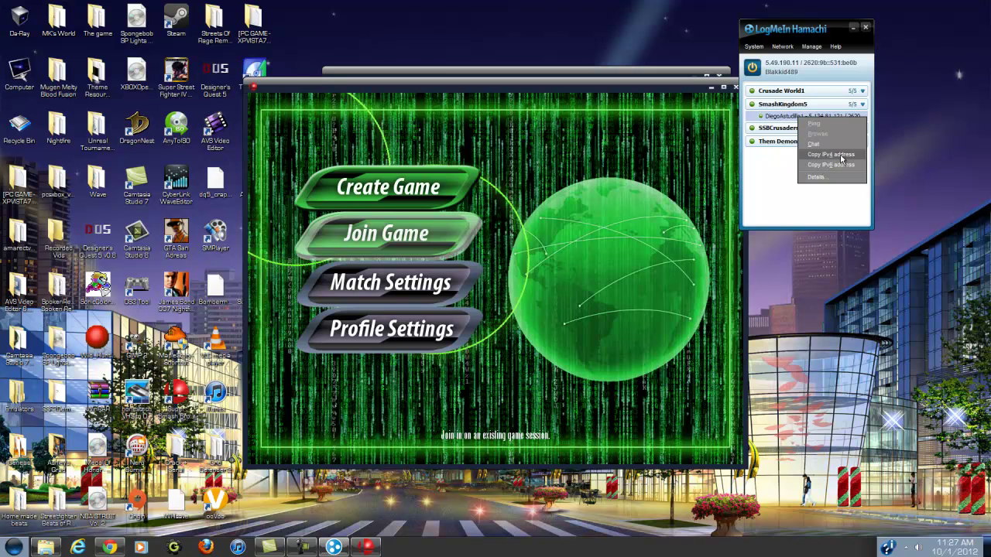
{"action": "left_click", "coordinate": [840, 153]}
{"action": "left_click", "coordinate": [315, 288]}
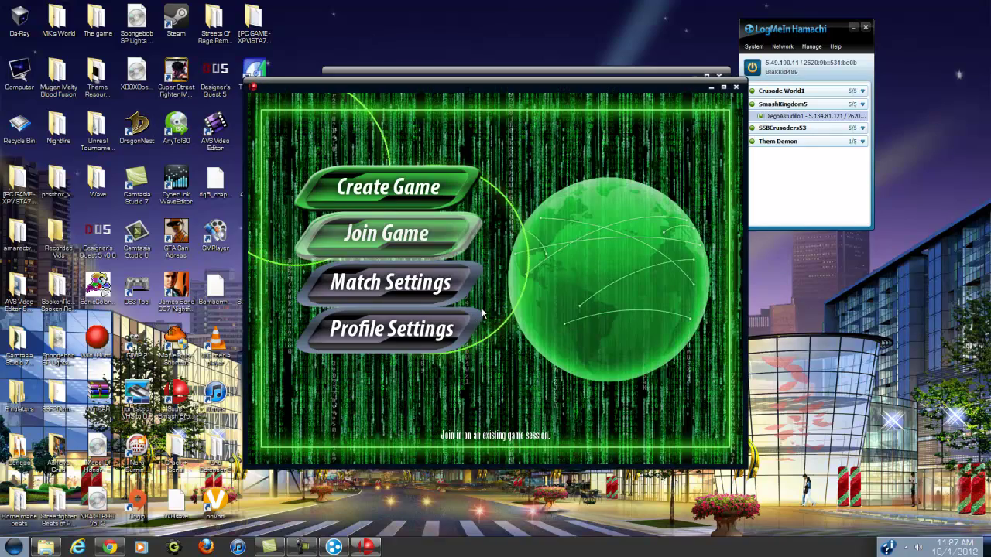
Create the 1-stock survival game lobby again, check Hamachi, then close the game with Escape.
{"action": "key", "text": "Up"}
{"action": "key", "text": "Up"}
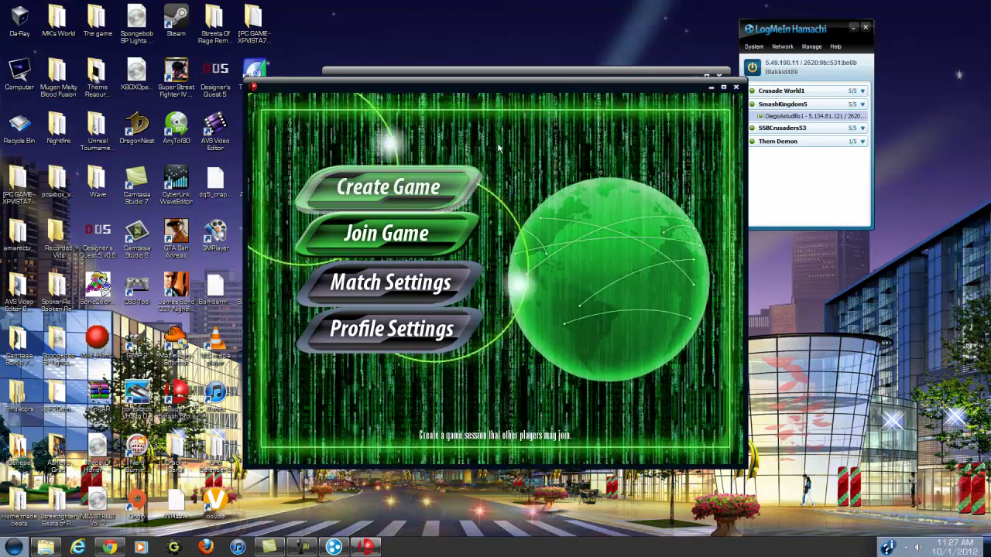
{"action": "key", "text": "Return"}
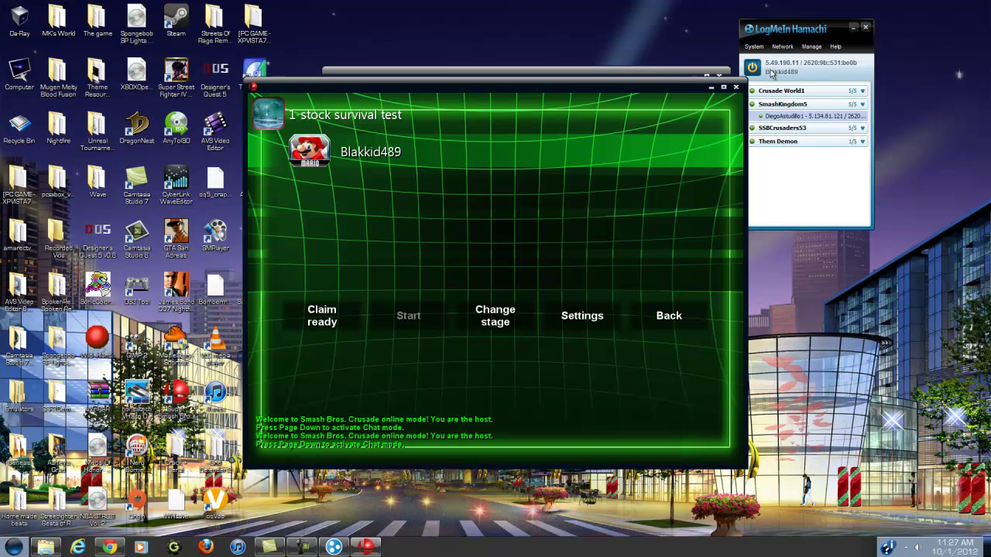
{"action": "left_click", "coordinate": [784, 68]}
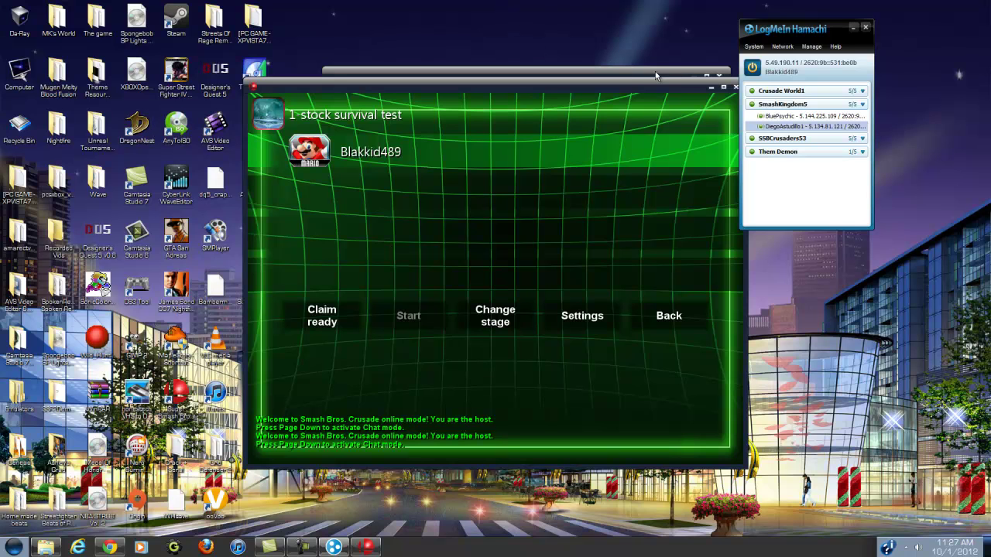
{"action": "key", "text": "Escape"}
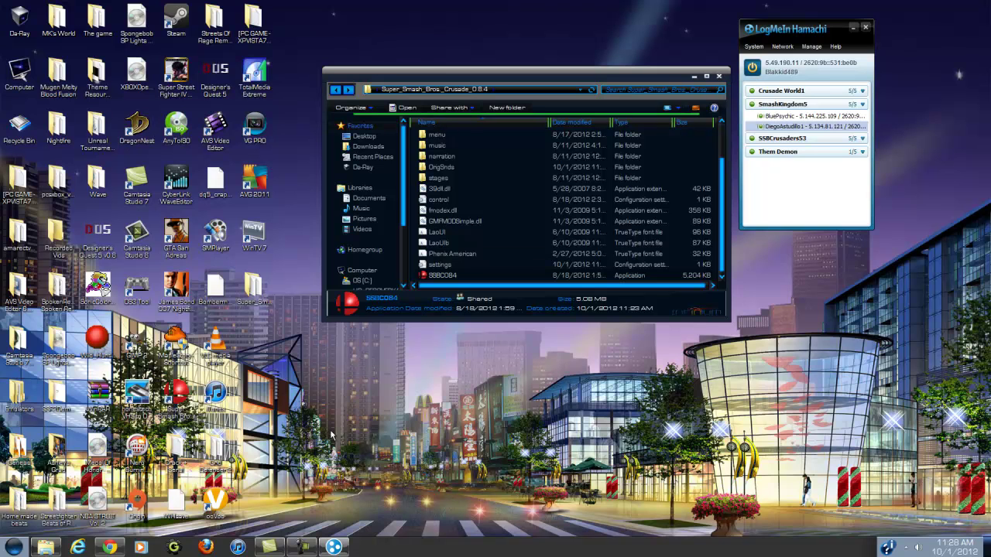
Close the finished download tab, go to Google, and search 'joy2key windows 7'.
{"action": "left_click", "coordinate": [108, 548]}
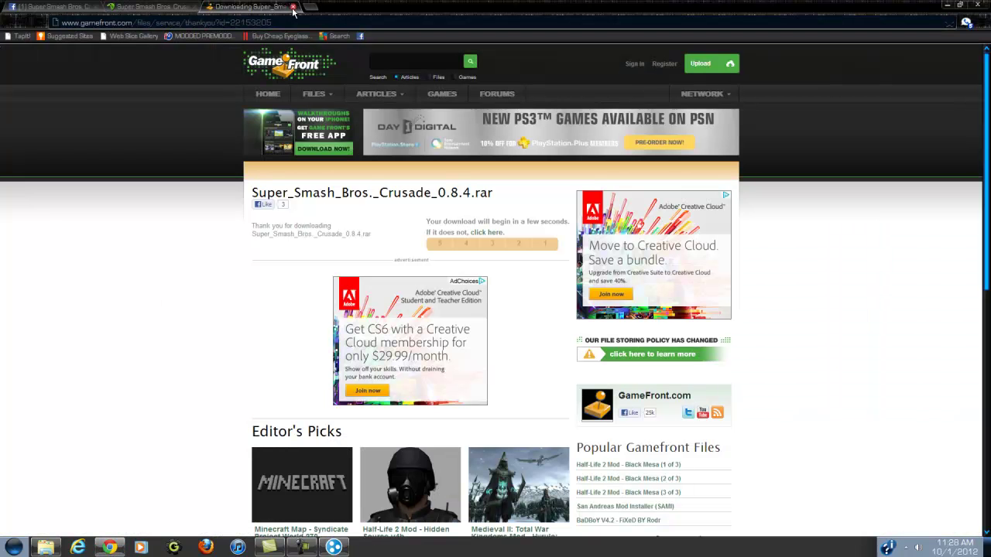
{"action": "left_click", "coordinate": [293, 11]}
{"action": "left_click", "coordinate": [184, 23]}
{"action": "type", "text": "www."}
{"action": "key", "text": "Return"}
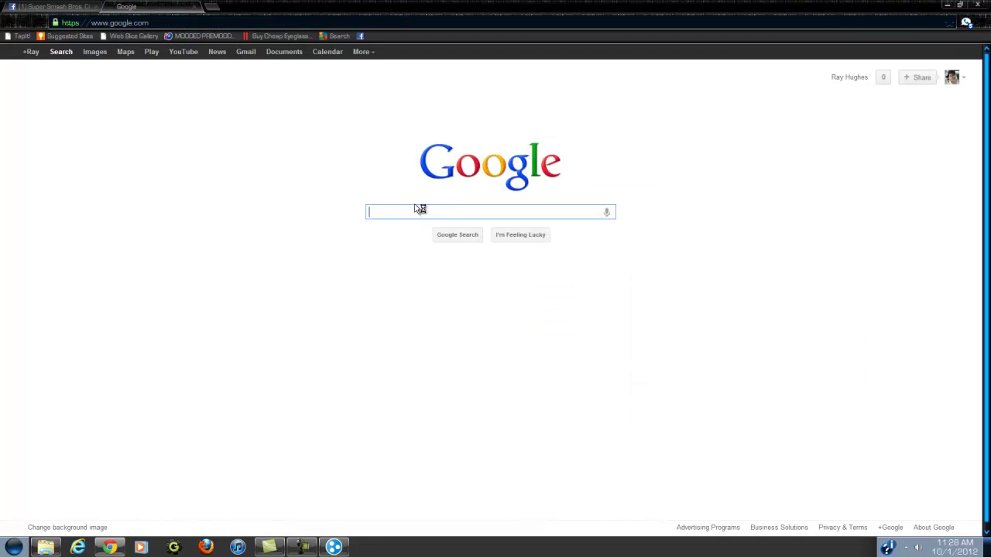
{"action": "type", "text": "j"}
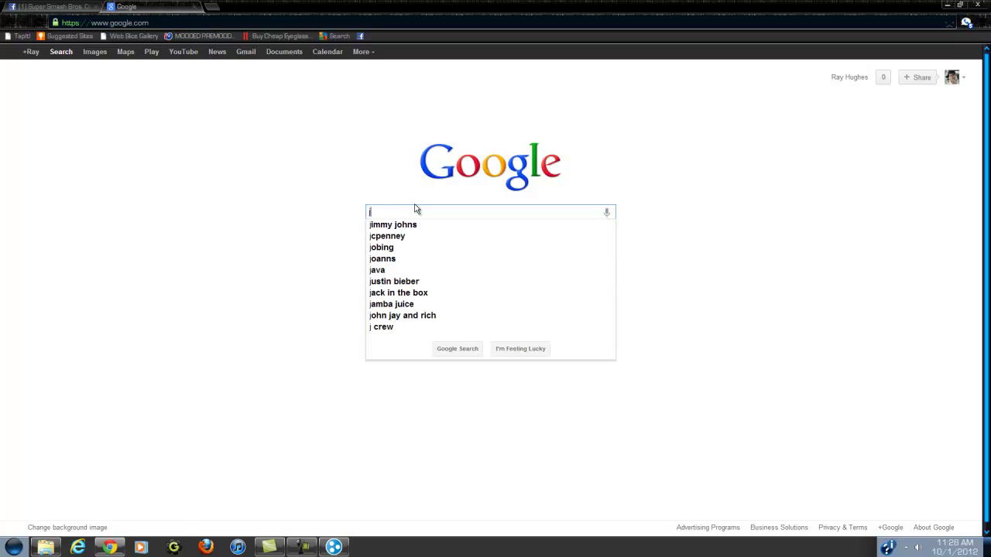
{"action": "type", "text": "oy2key"}
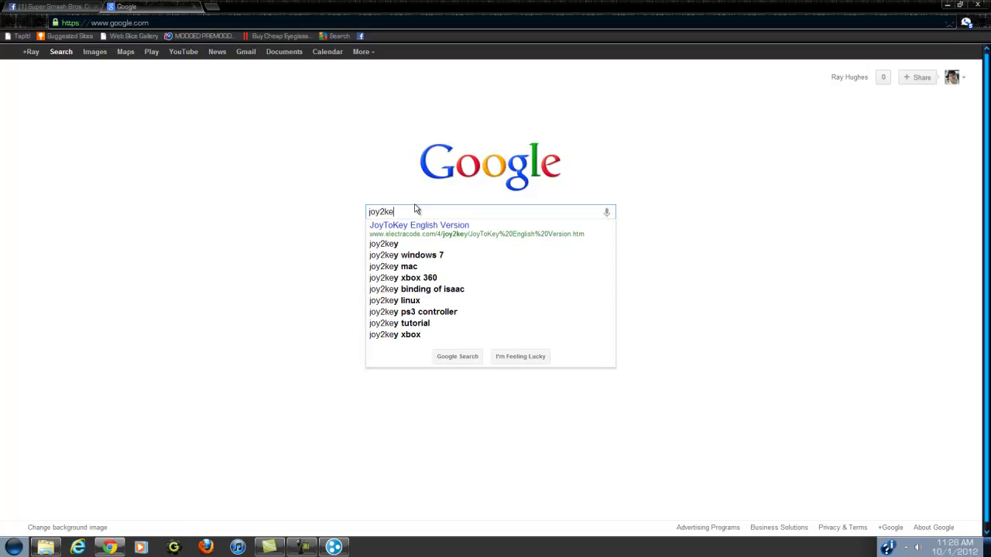
{"action": "left_click", "coordinate": [401, 255]}
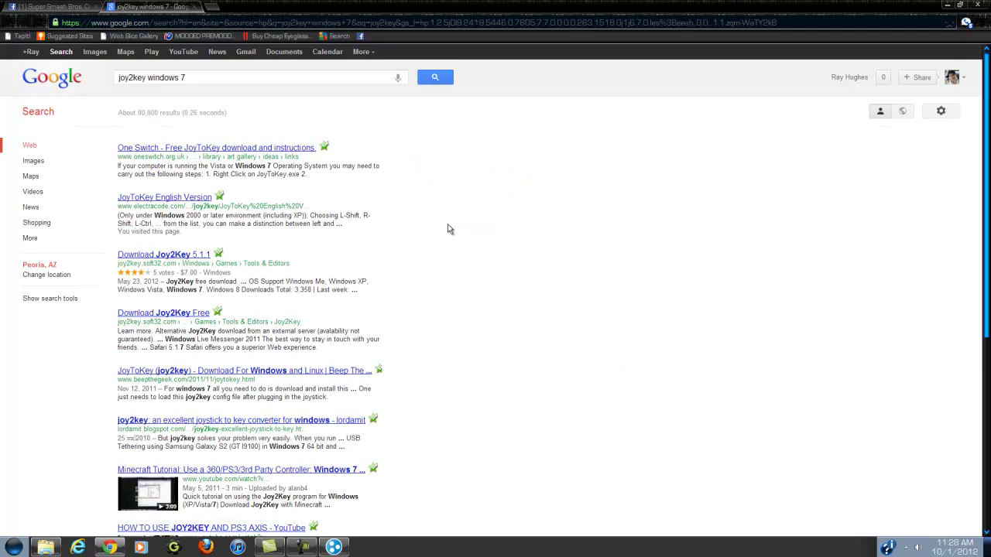
Download Joy2Key 5.1.1 (joy2key.setup.exe) from the soft32 result, then minimize Chrome.
{"action": "scroll", "coordinate": [448, 229], "scroll_direction": "down", "scroll_amount": 1}
{"action": "left_click", "coordinate": [174, 203]}
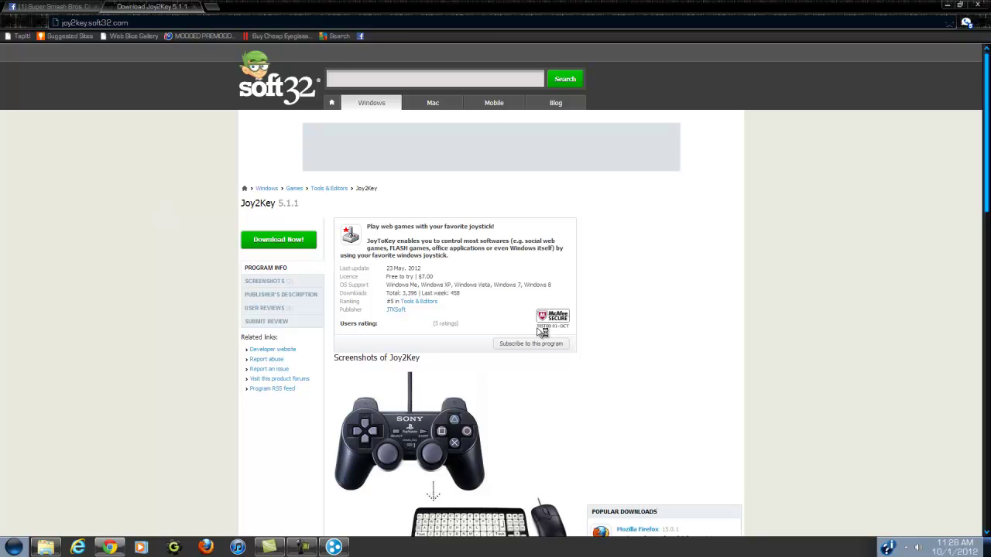
{"action": "scroll", "coordinate": [542, 331], "scroll_direction": "down", "scroll_amount": 1}
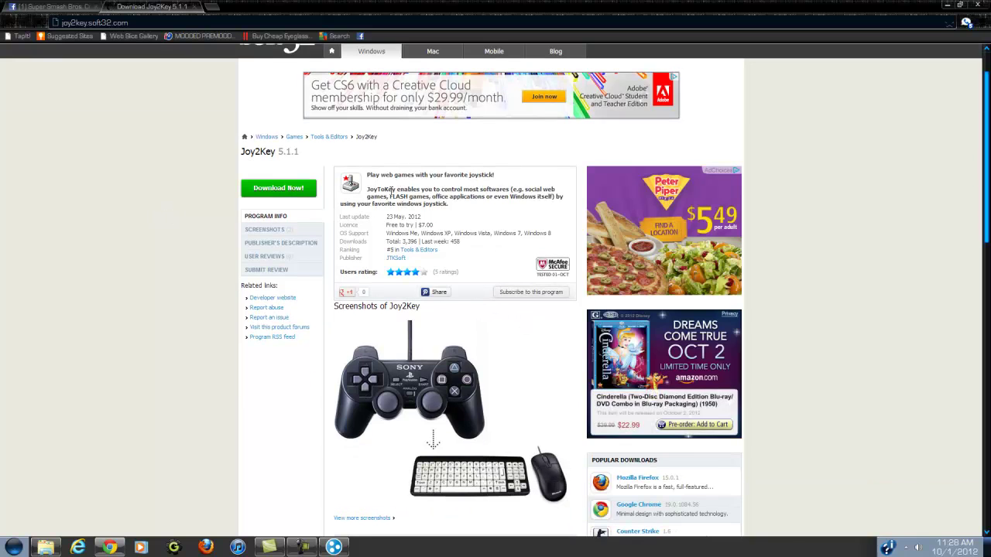
{"action": "scroll", "coordinate": [392, 190], "scroll_direction": "down", "scroll_amount": 3}
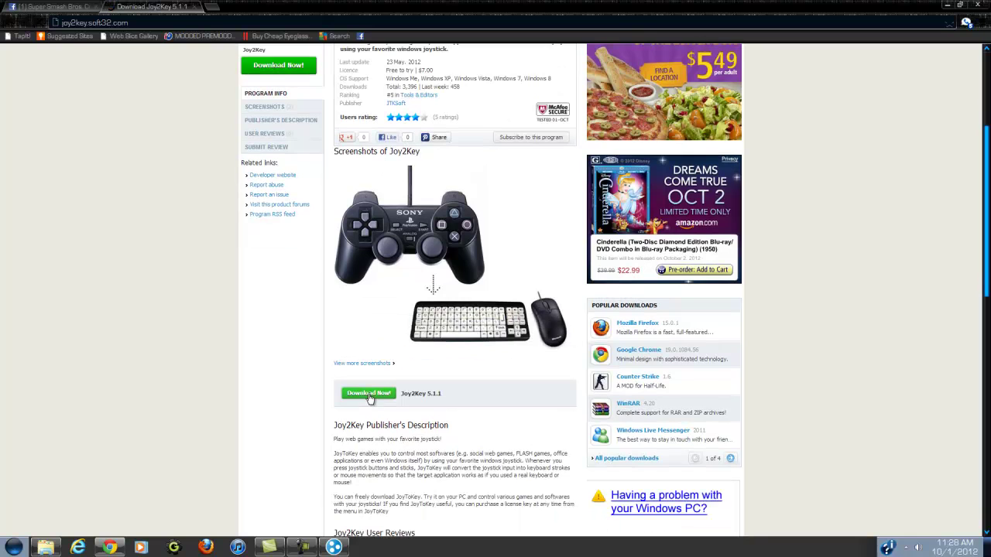
{"action": "left_click", "coordinate": [369, 395]}
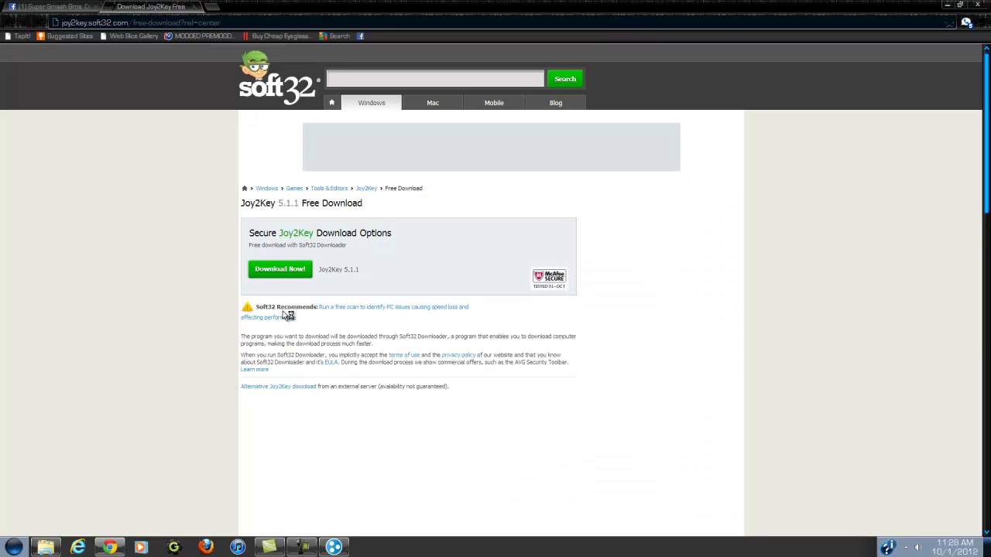
{"action": "left_click", "coordinate": [282, 272]}
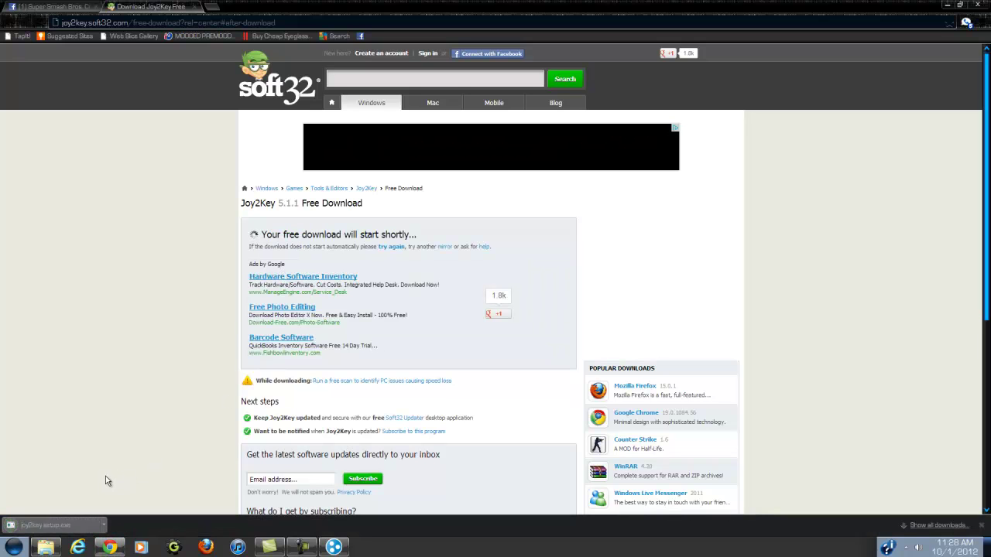
{"action": "left_click", "coordinate": [946, 4]}
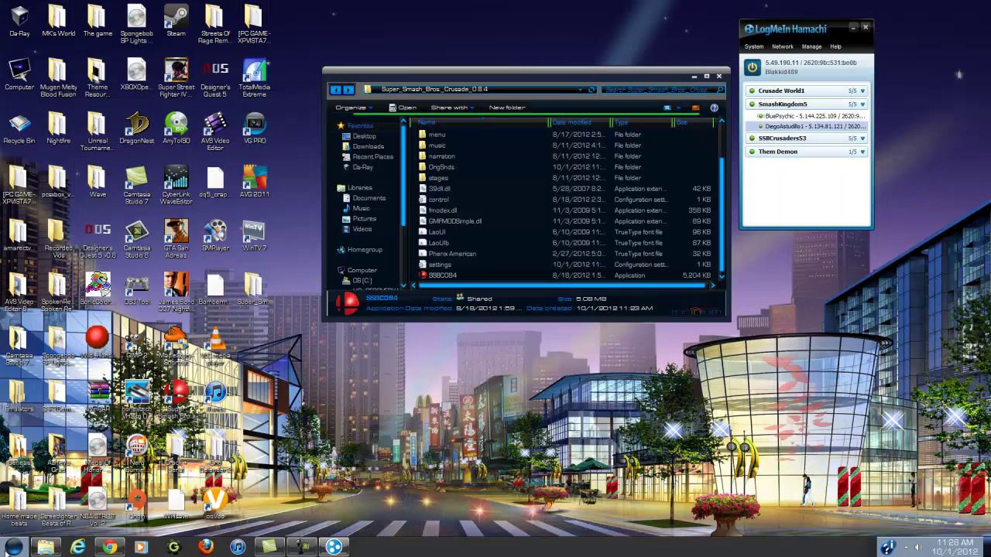
Launch JoyToKey, load its Visitor 2 profile, and start Super Smash Bros. Crusade from the desktop.
{"action": "key", "text": "super"}
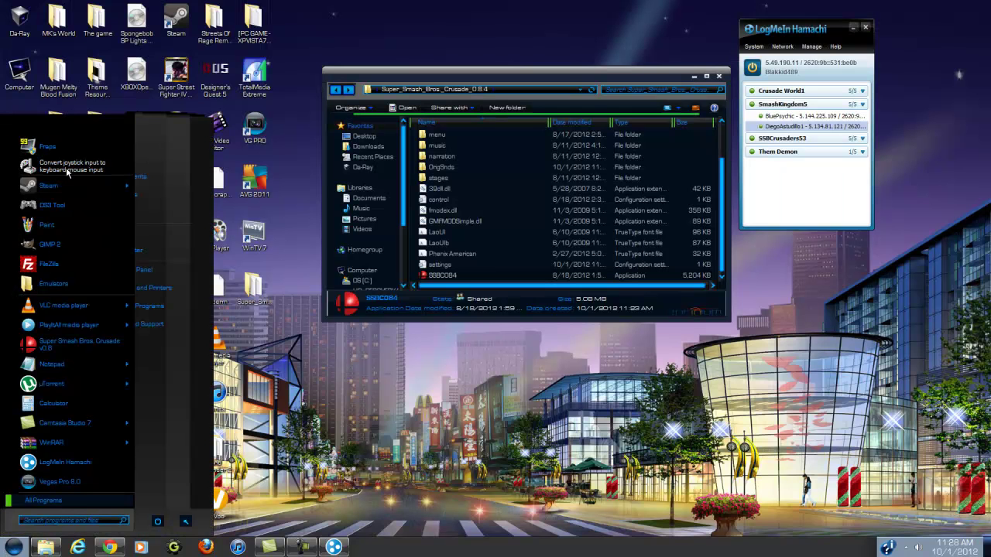
{"action": "left_click", "coordinate": [66, 168]}
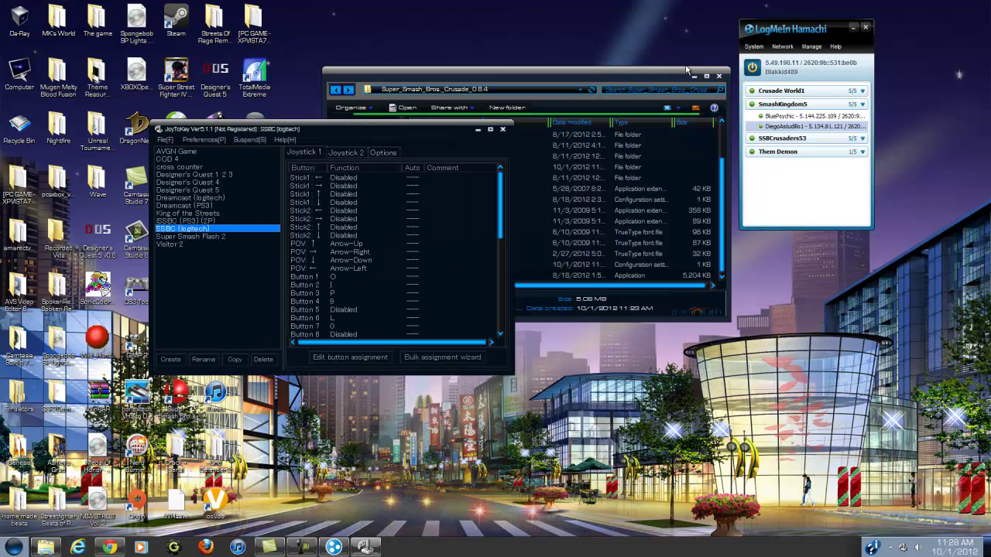
{"action": "left_click", "coordinate": [693, 75]}
{"action": "left_click_drag", "start_coordinate": [379, 133], "coordinate": [524, 62]}
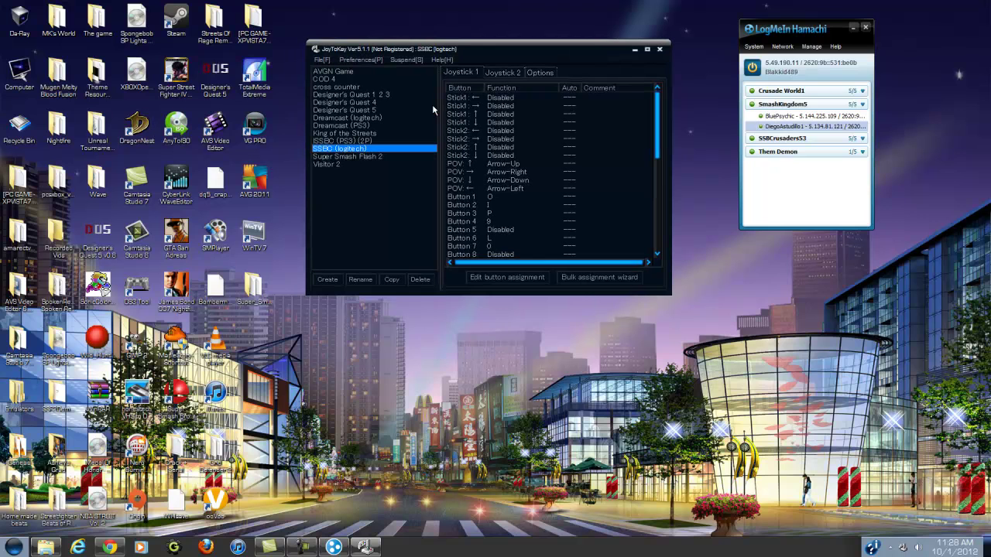
{"action": "left_click", "coordinate": [333, 164]}
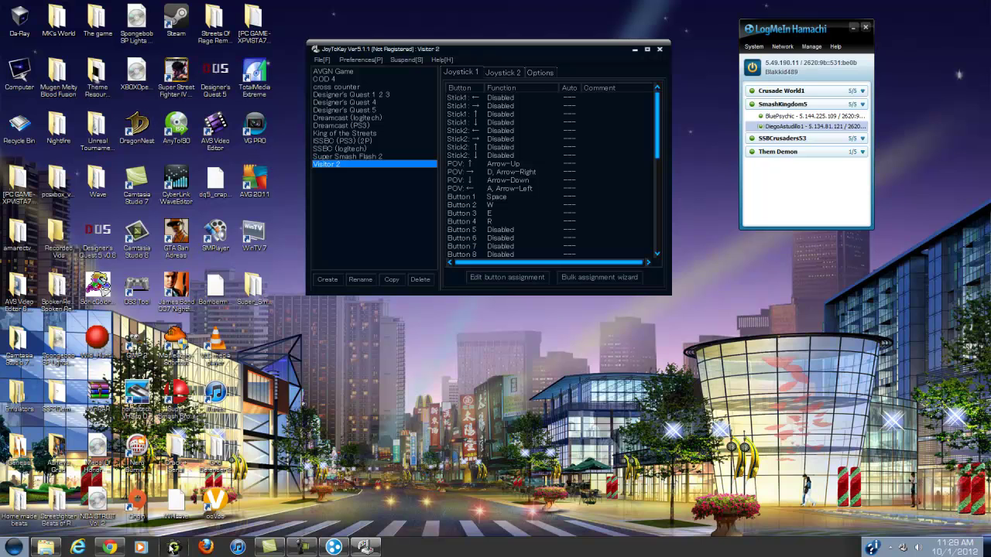
{"action": "double_click", "coordinate": [177, 396]}
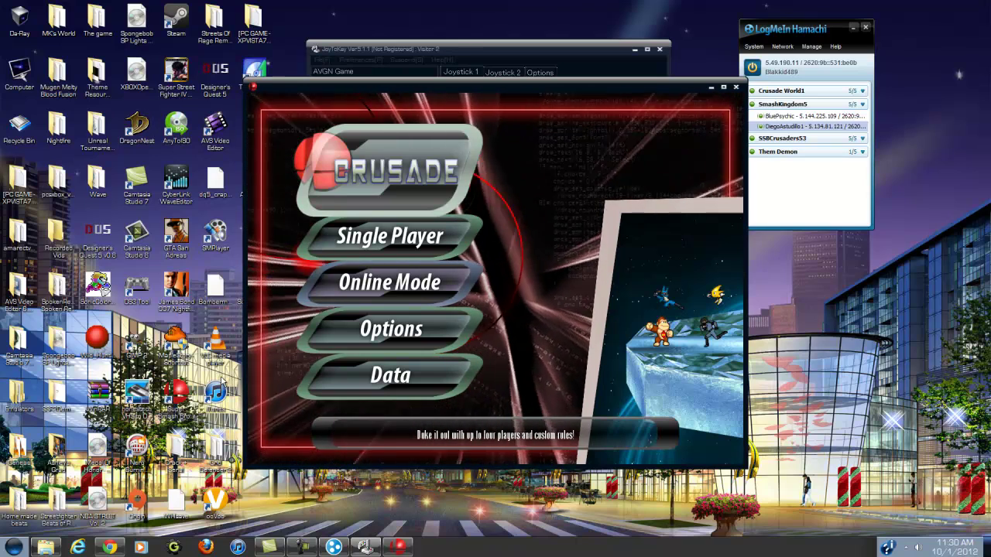
Show the game's Options > Control Setup key bindings and start a new JoyToKey configuration.
{"action": "key", "text": "Down"}
{"action": "key", "text": "Down"}
{"action": "key", "text": "Down"}
{"action": "key", "text": "Return"}
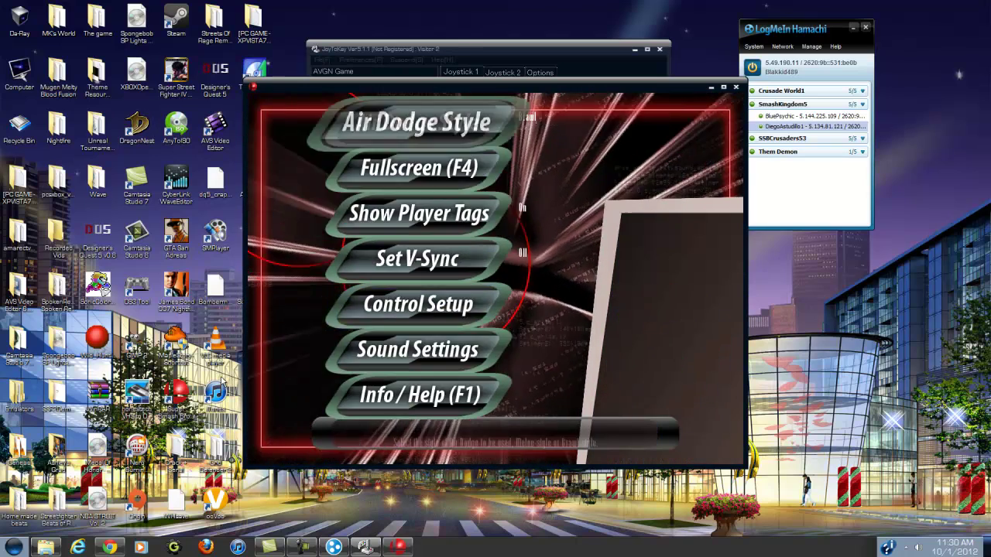
{"action": "key", "text": "Down"}
{"action": "key", "text": "Down"}
{"action": "key", "text": "Down"}
{"action": "key", "text": "Down"}
{"action": "key", "text": "Up"}
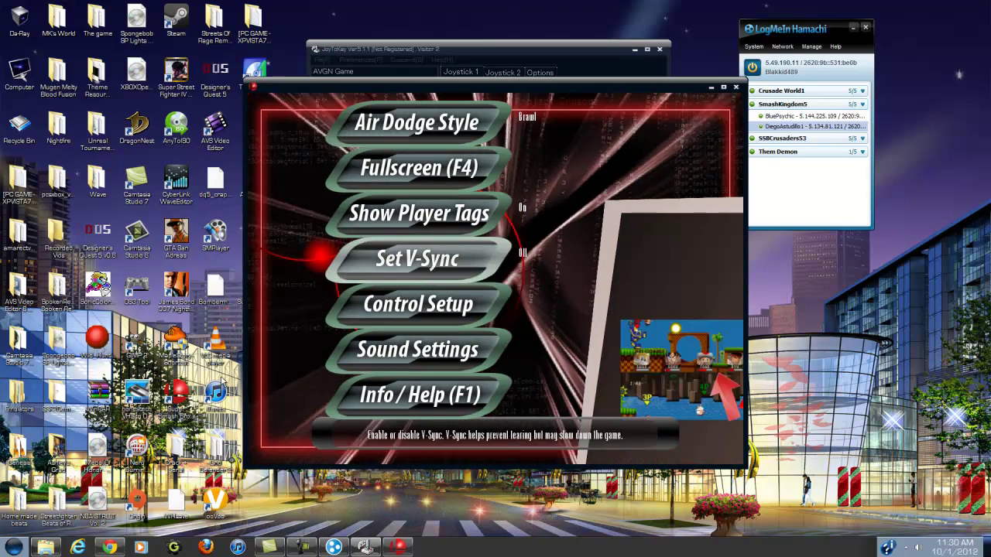
{"action": "key", "text": "Down"}
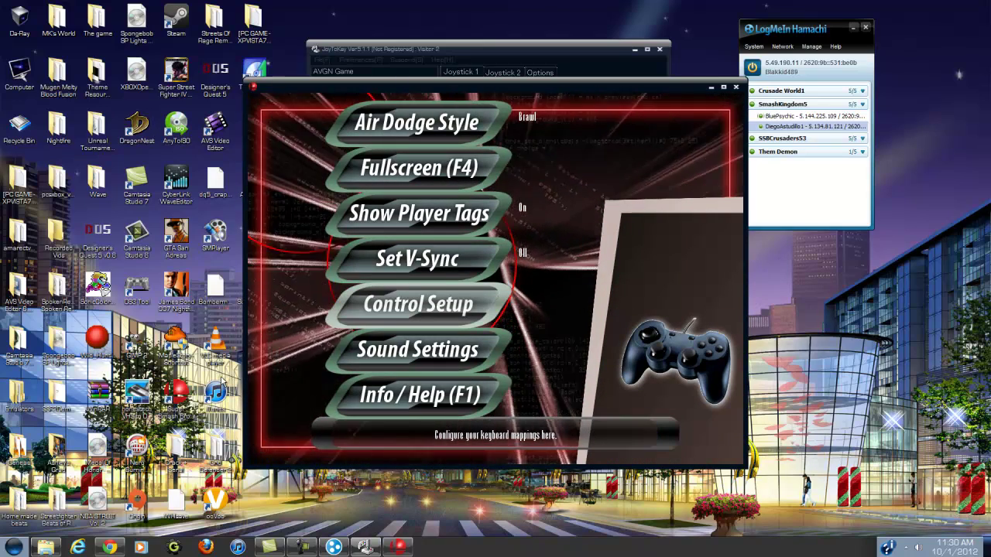
{"action": "key", "text": "Return"}
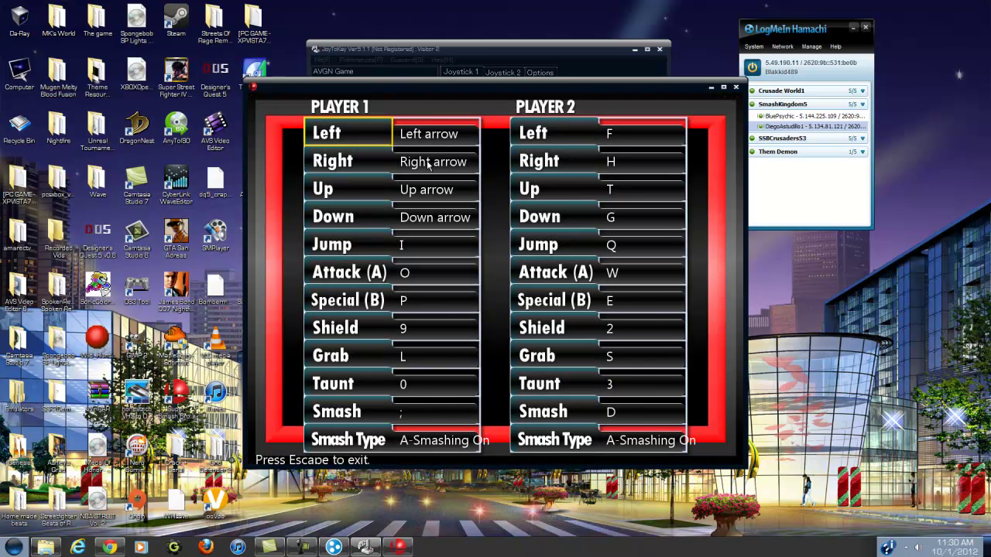
{"action": "left_click_drag", "start_coordinate": [445, 48], "coordinate": [667, 81]}
{"action": "left_click", "coordinate": [547, 312]}
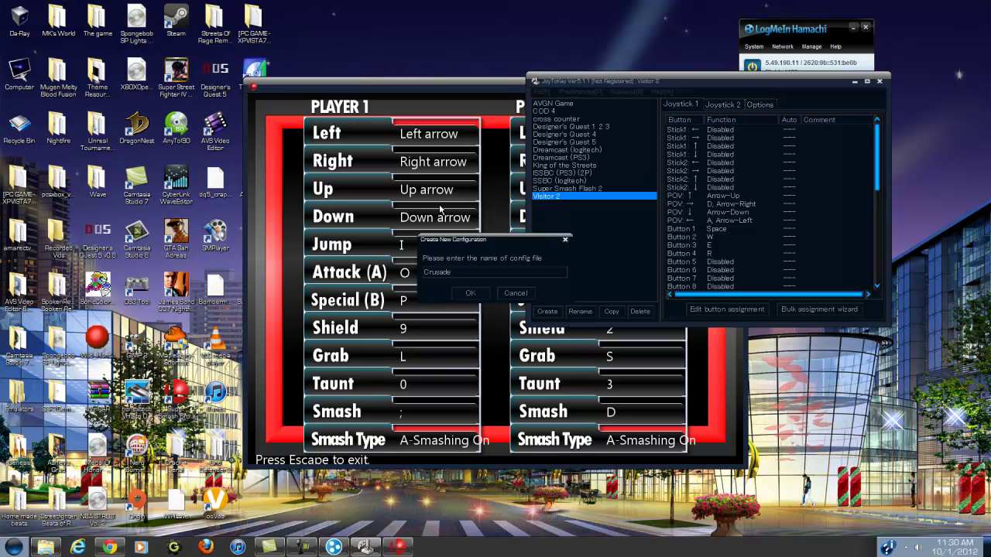
Name the new configuration 'Crusade', confirm it, and open Joystick #1's POV ↑ mapping.
{"action": "type", "text": "Crusade"}
{"action": "left_click", "coordinate": [470, 294]}
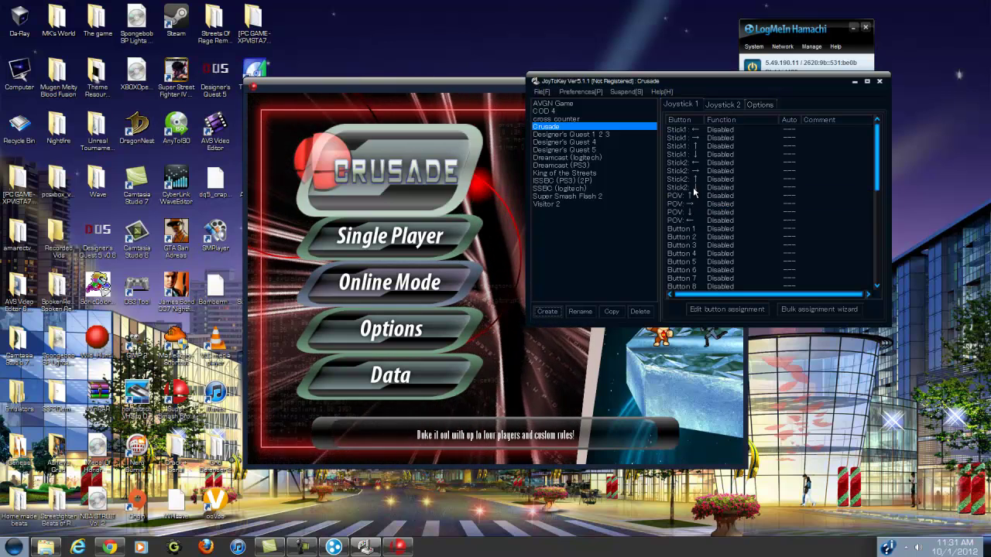
{"action": "double_click", "coordinate": [693, 195]}
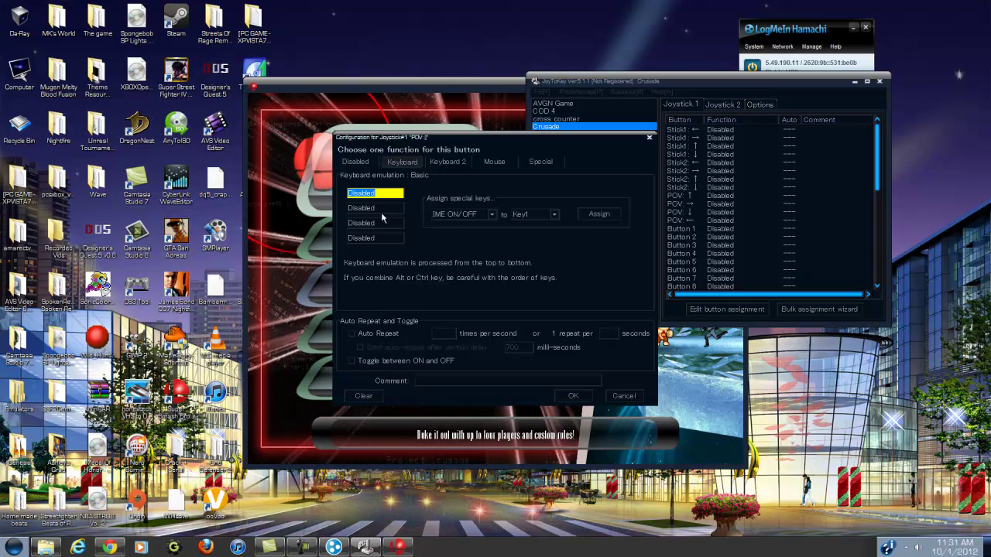
Map POV ↑ to Arrow-Up and close Button 1's settings unchanged.
{"action": "key", "text": "Up"}
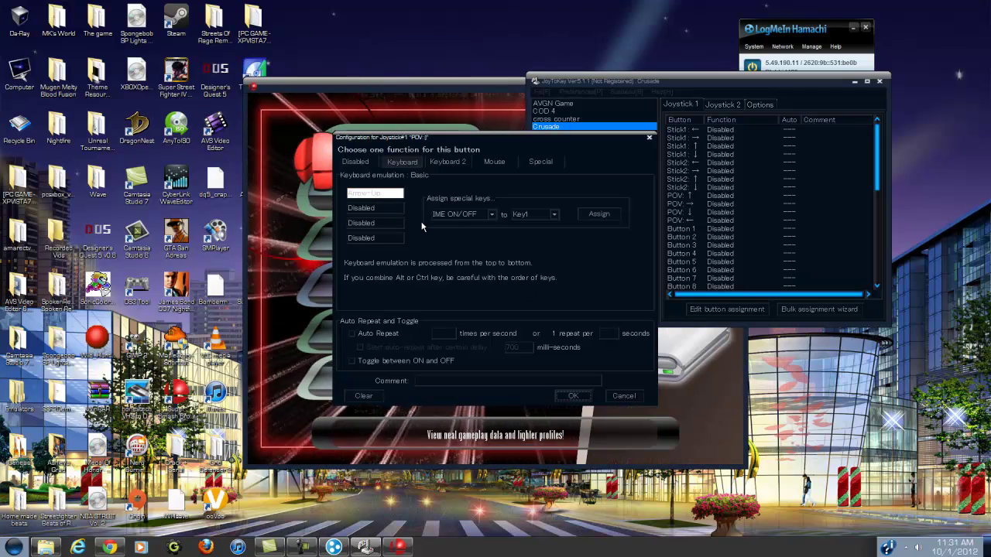
{"action": "key", "text": "Return"}
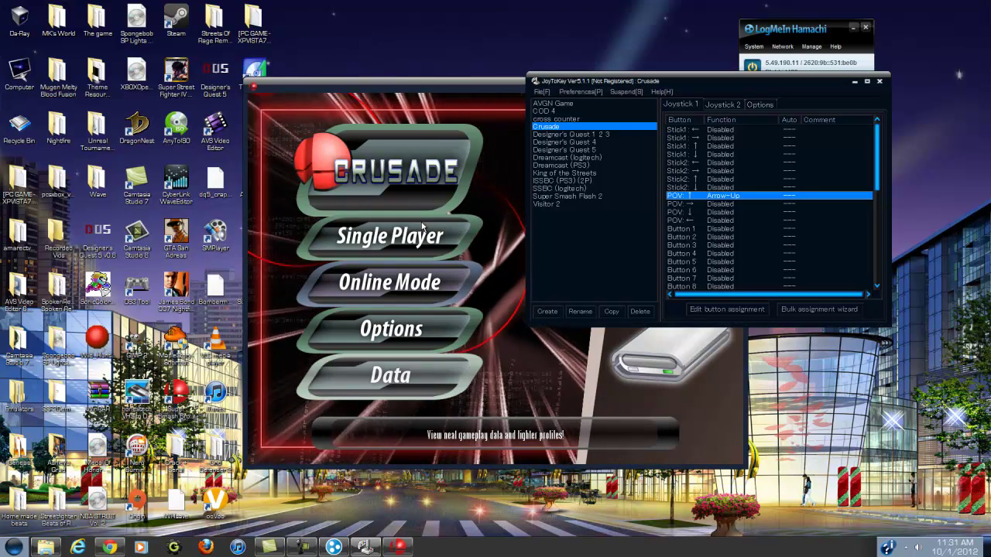
{"action": "key", "text": "Return"}
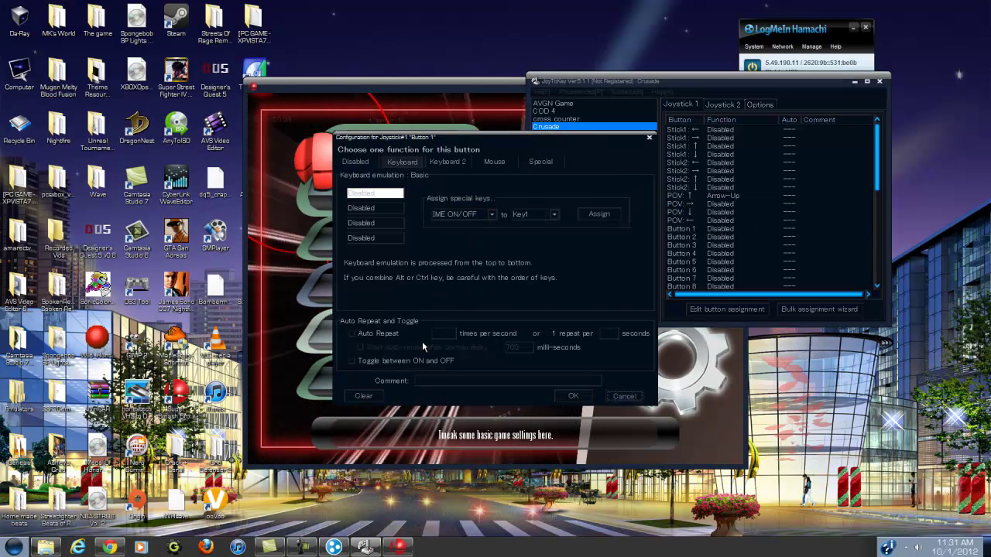
{"action": "key", "text": "Escape"}
Reopen the game's Options > Control Setup bindings with JoyToKey placed in front.
{"action": "left_click", "coordinate": [353, 286]}
{"action": "key", "text": "Down"}
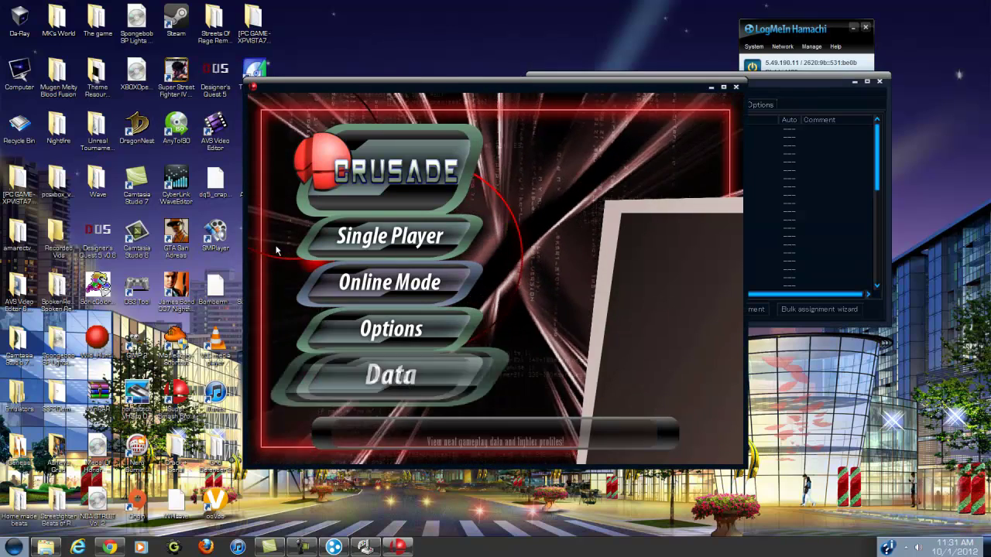
{"action": "key", "text": "Up"}
{"action": "key", "text": "Up"}
{"action": "key", "text": "Down"}
{"action": "key", "text": "Return"}
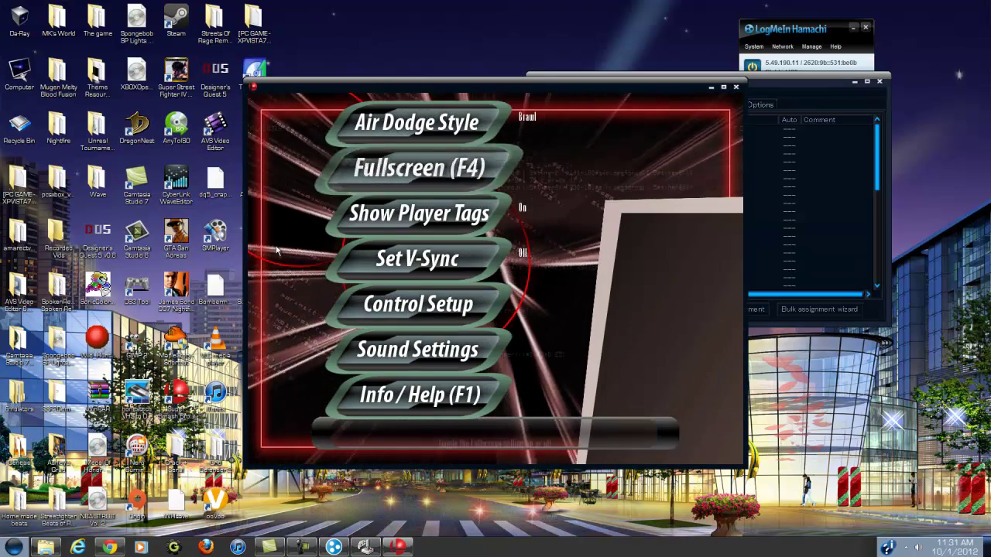
{"action": "key", "text": "Down"}
{"action": "key", "text": "Down"}
{"action": "key", "text": "Down"}
{"action": "key", "text": "Down"}
{"action": "key", "text": "Return"}
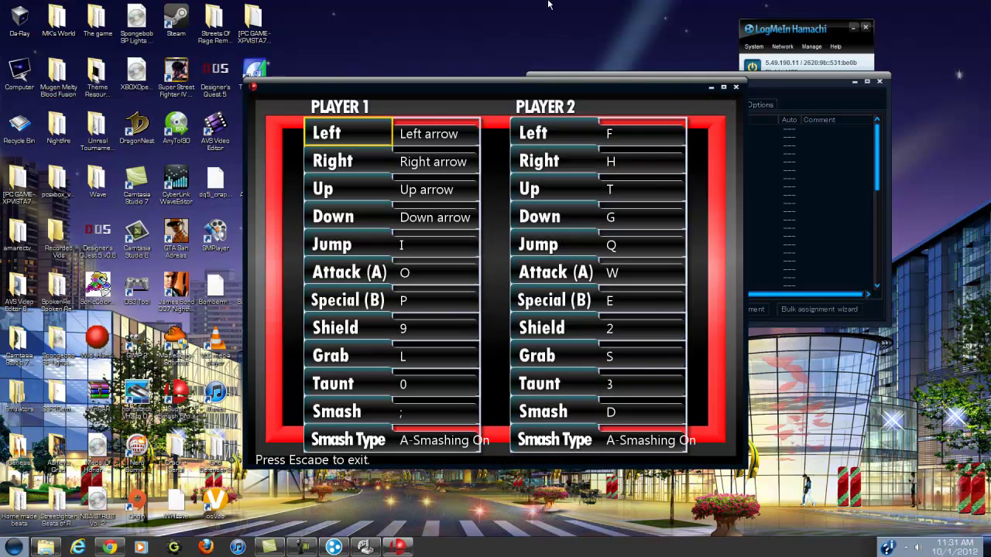
{"action": "left_click_drag", "start_coordinate": [766, 87], "coordinate": [796, 93]}
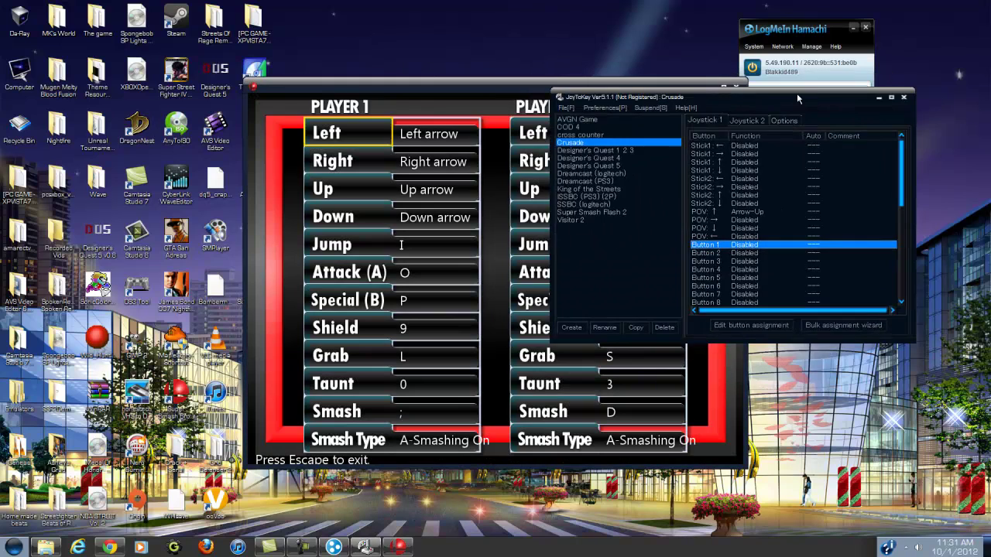
Map POV → to Arrow-Right in the Crusade profile.
{"action": "left_click", "coordinate": [745, 219]}
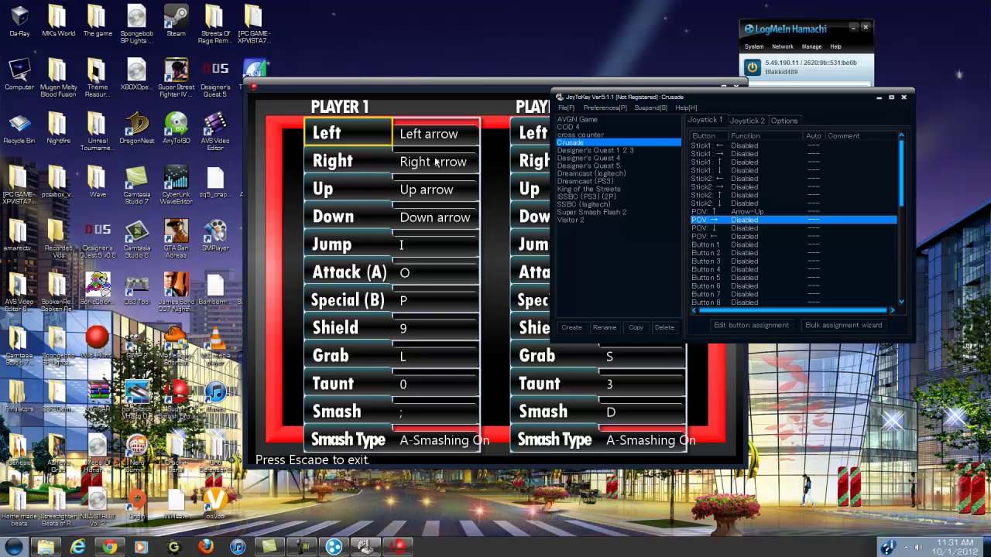
{"action": "double_click", "coordinate": [736, 221]}
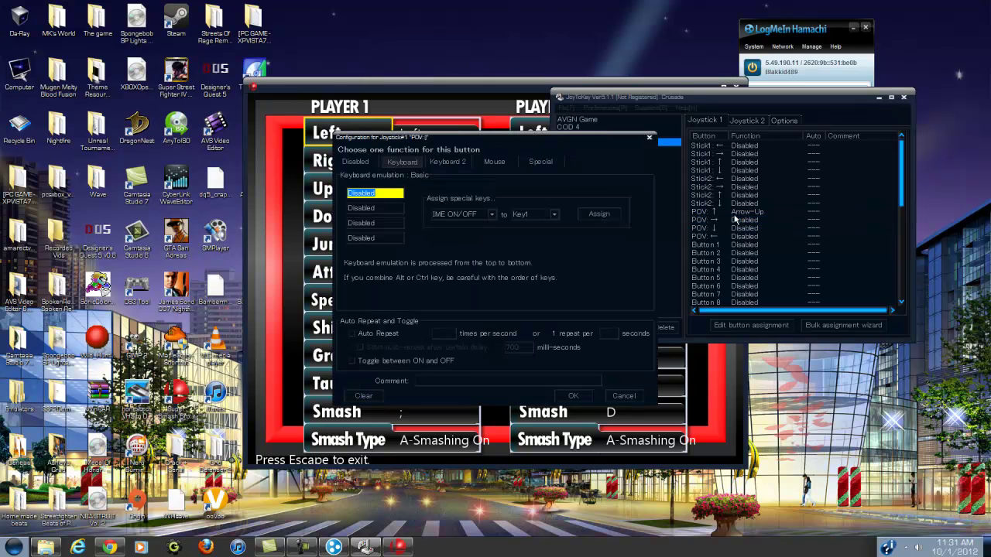
{"action": "key", "text": "Right"}
{"action": "left_click", "coordinate": [572, 395]}
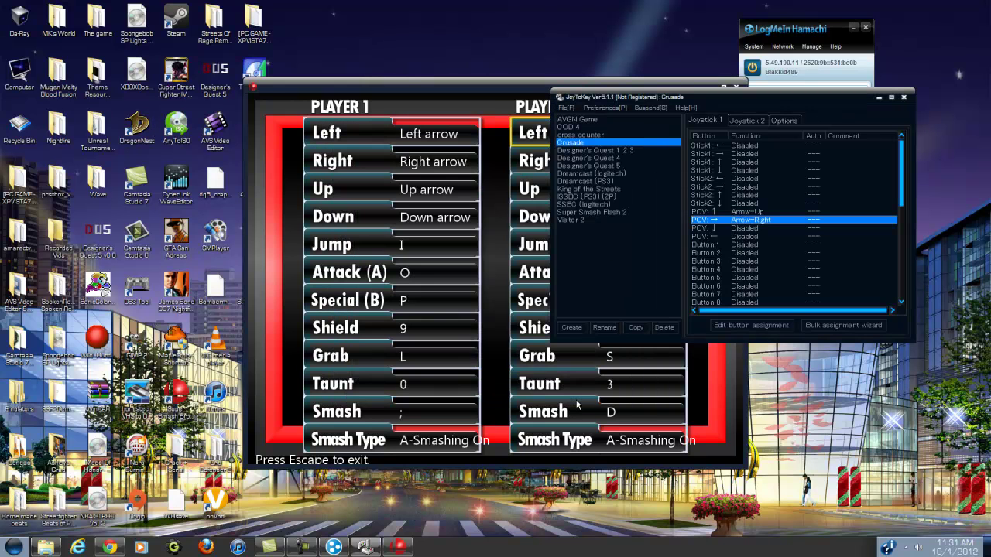
Map POV ↓ to Arrow-Down, then leave the game's Control Setup screen.
{"action": "double_click", "coordinate": [734, 229]}
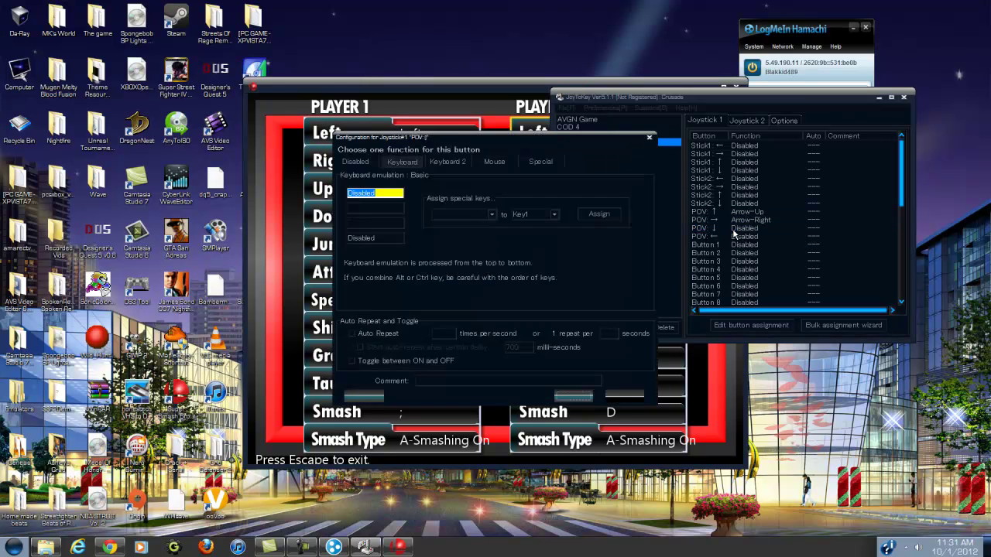
{"action": "key", "text": "Down"}
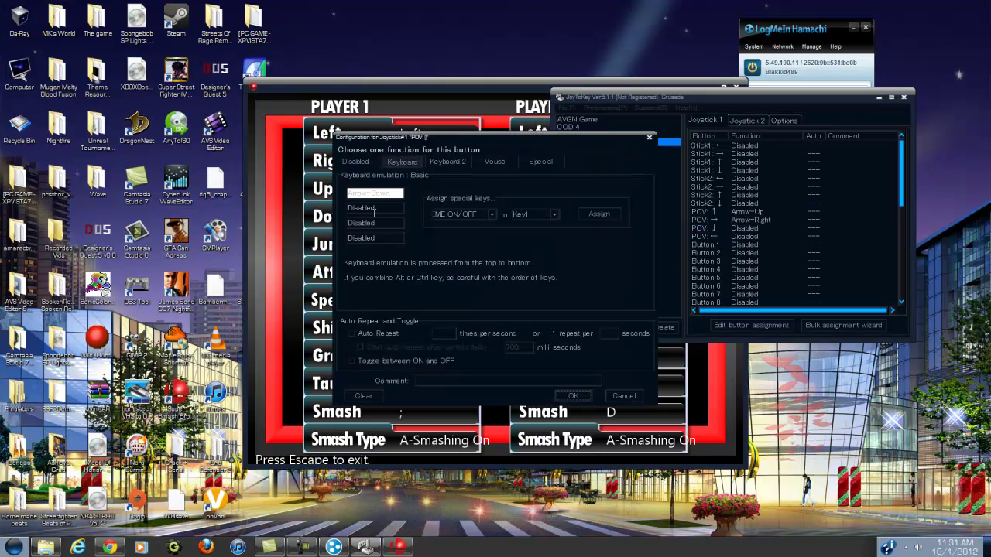
{"action": "left_click", "coordinate": [592, 395]}
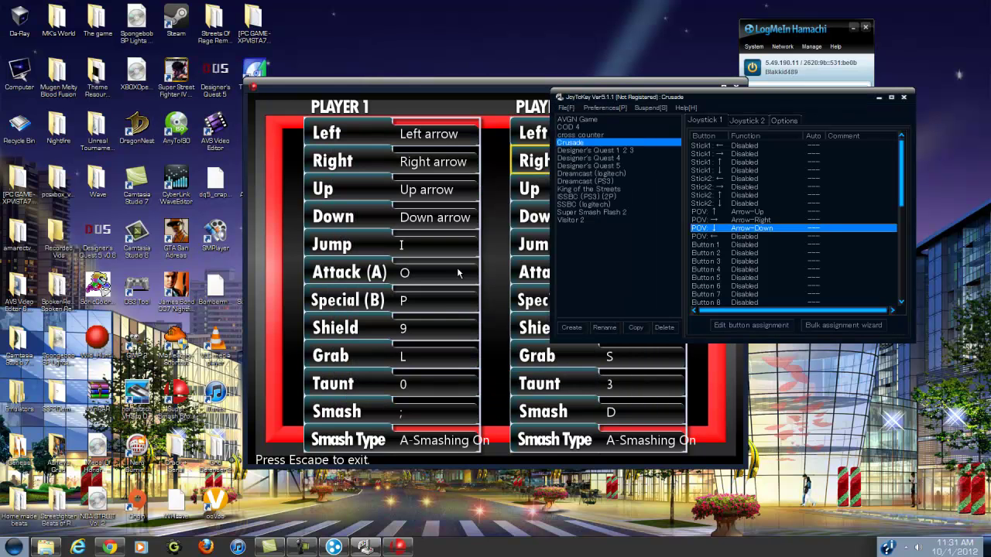
{"action": "left_click", "coordinate": [735, 244]}
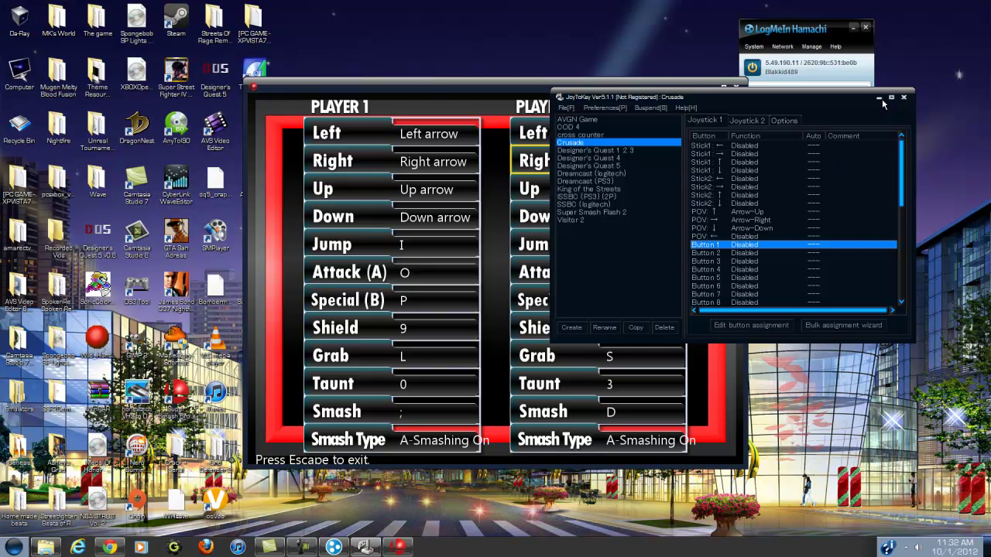
{"action": "left_click", "coordinate": [499, 102]}
{"action": "key", "text": "Escape"}
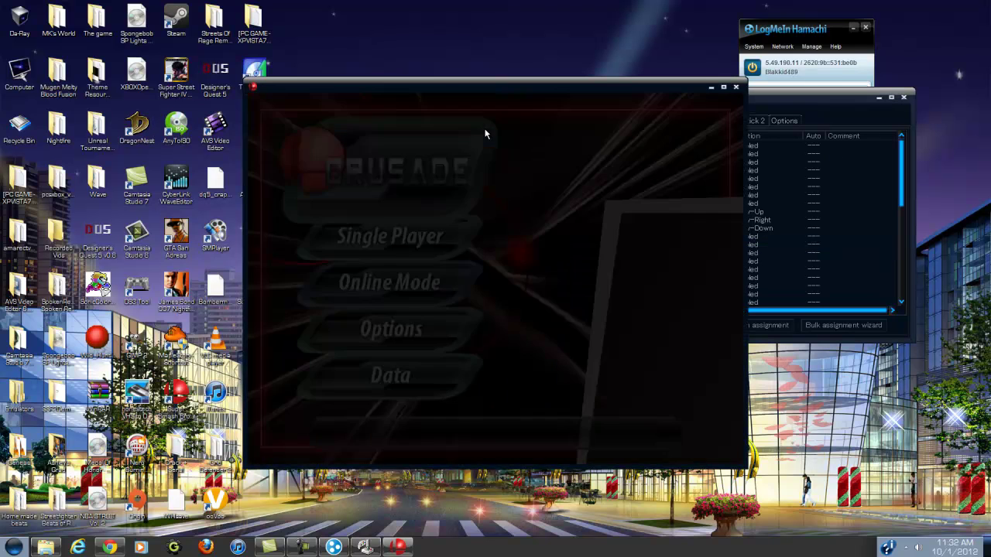
Quit Super Smash Bros. Crusade with Escape, leaving JoyToKey's Crusade profile visible.
{"action": "key", "text": "Escape"}
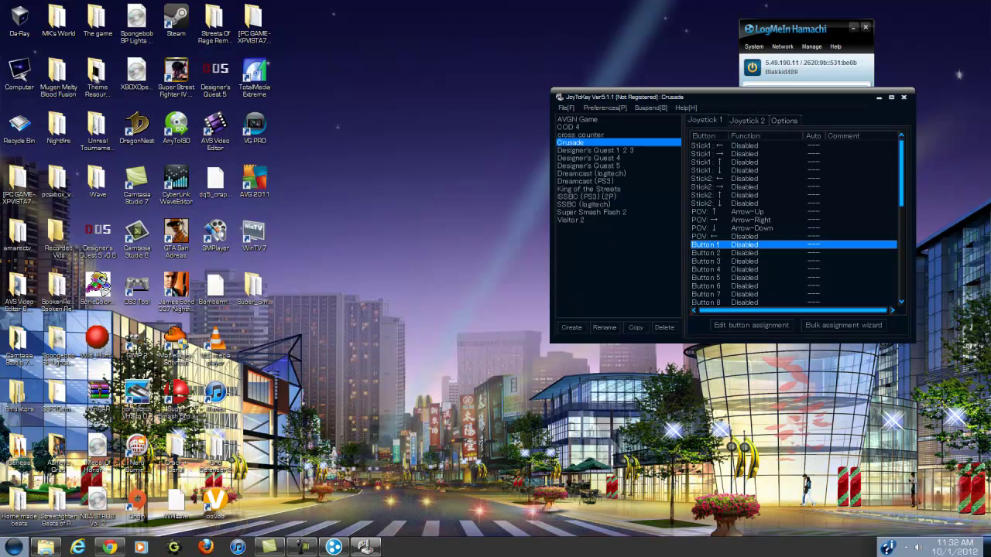